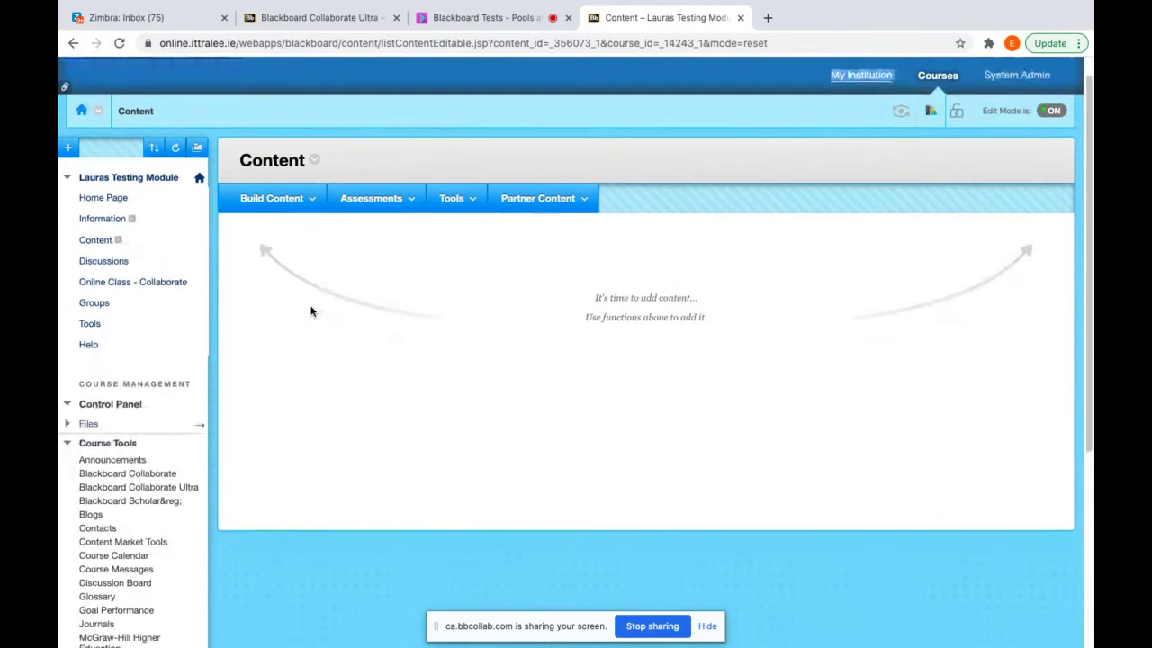
Step: Open the question pools list from the course's Tests, Surveys and Pools tool
scroll(311, 311, "up", 1)
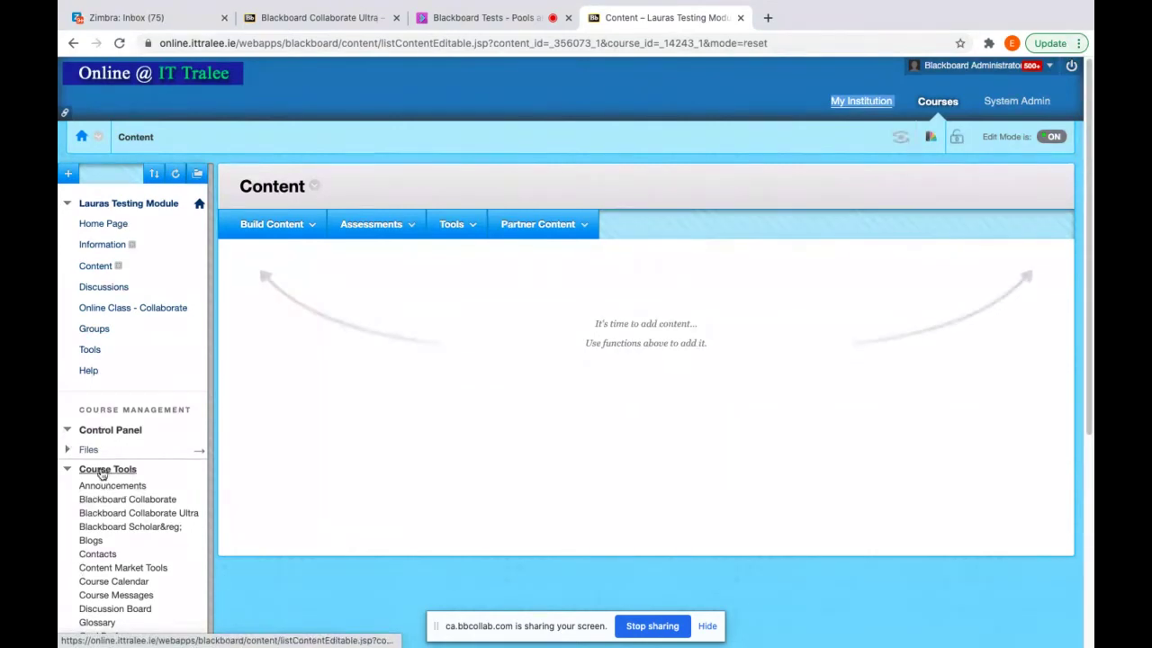
scroll(105, 472, "down", 1)
scroll(105, 473, "down", 4)
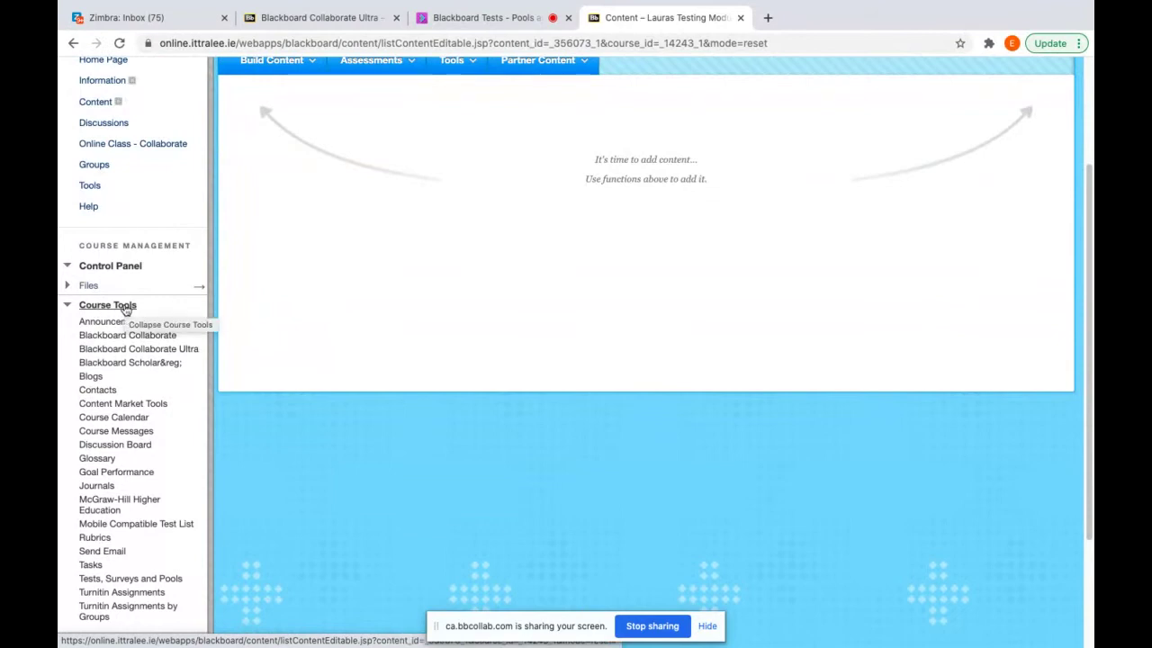
left_click(113, 580)
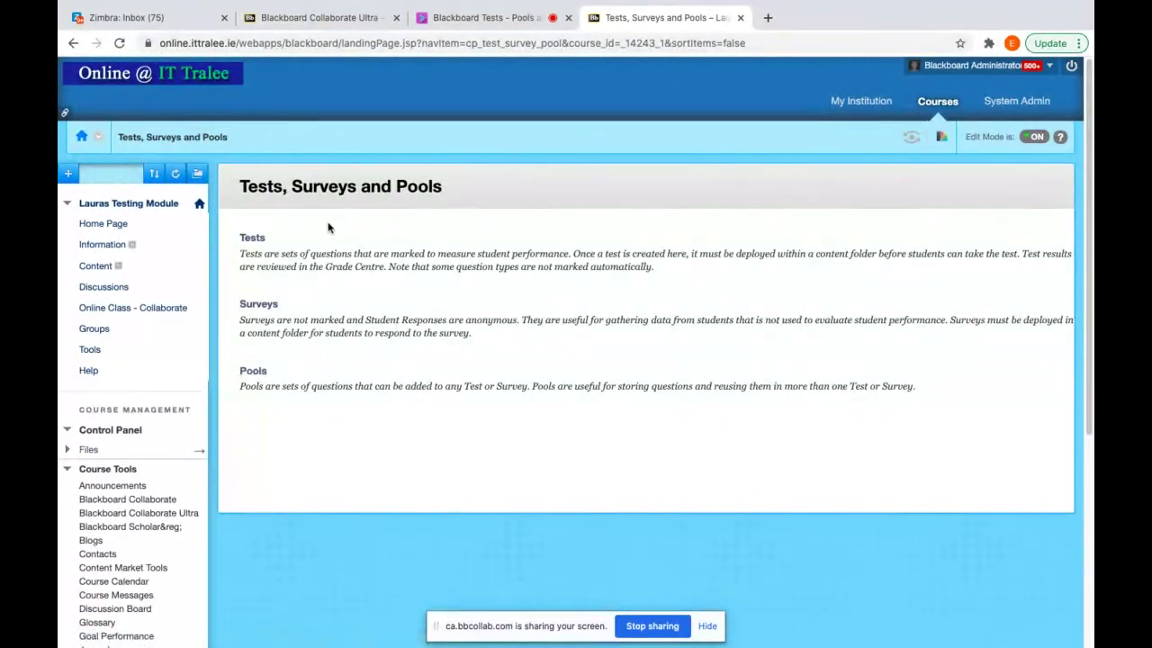
left_click(257, 375)
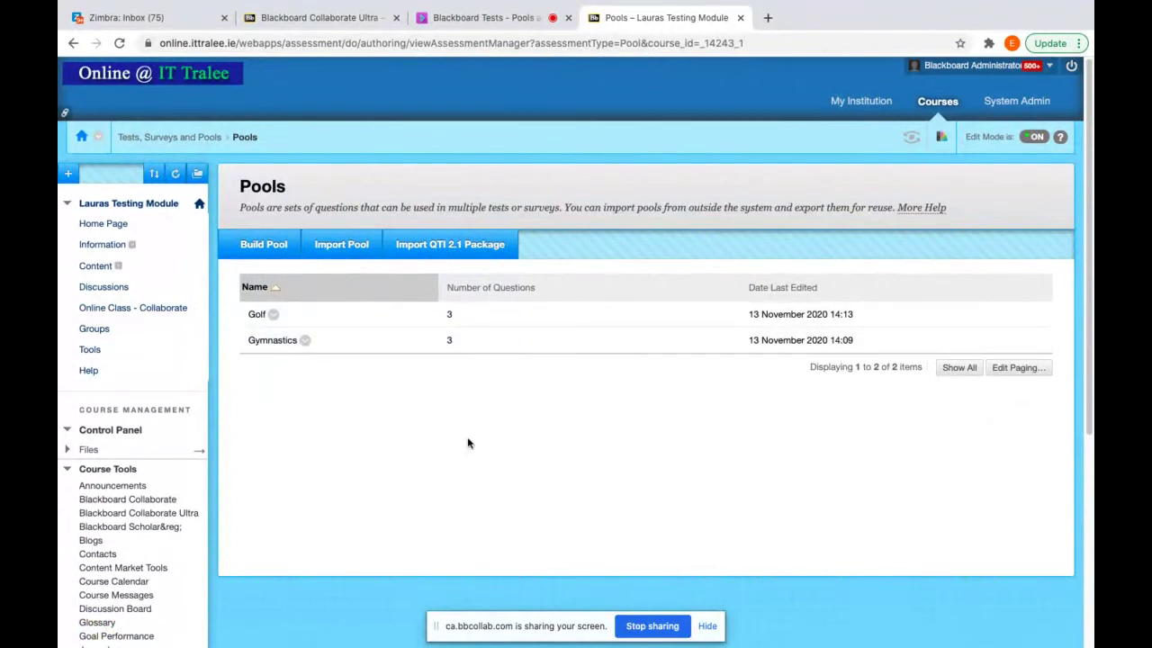
Step: Build a new question pool named "Colours" without a description or instructions
left_click(265, 253)
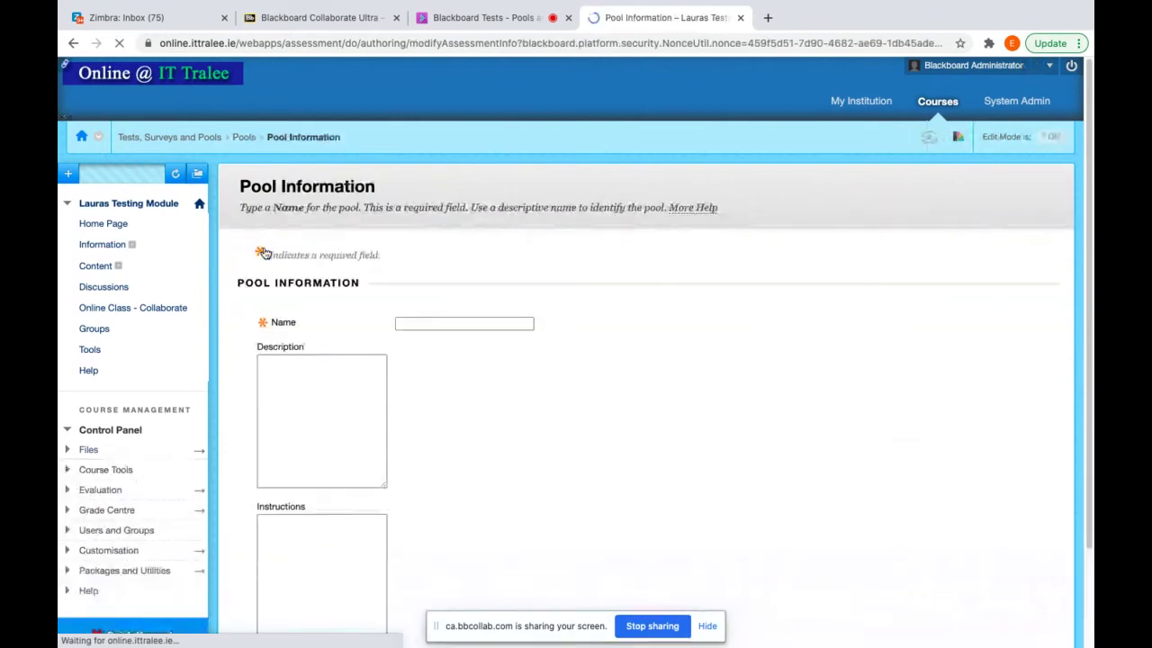
scroll(426, 208, "down", 2)
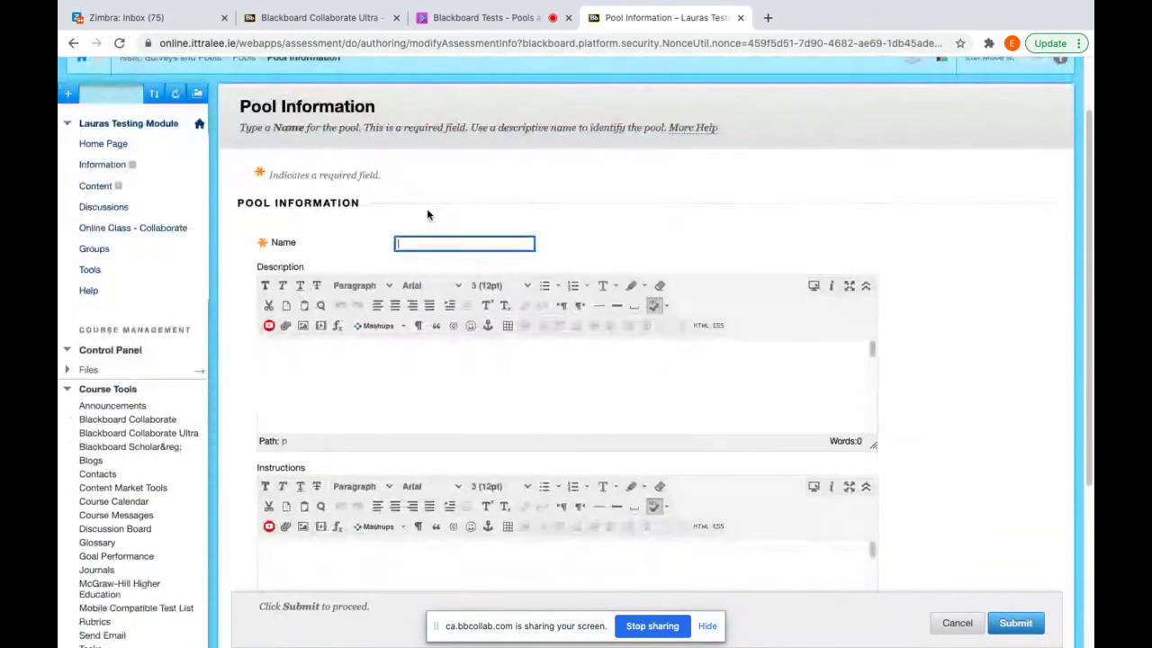
type("Colours")
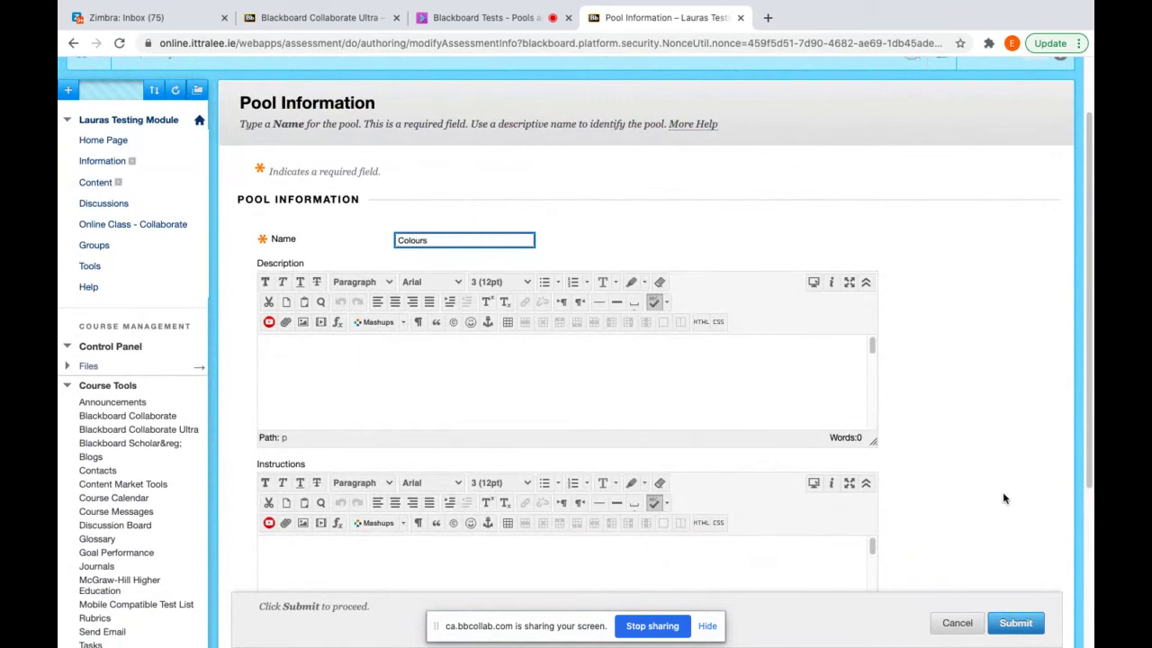
scroll(1004, 499, "down", 5)
left_click(1014, 469)
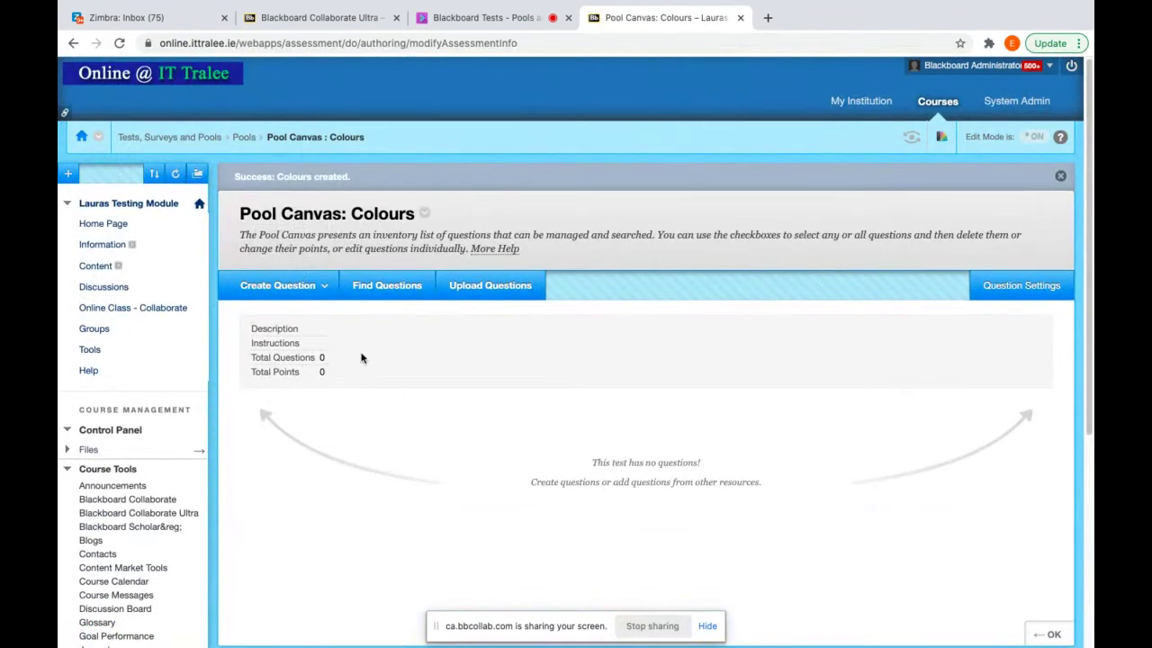
Step: Add a True/False question reading "The sky is blue" with the answer True, and continue to another question of that type
left_click(313, 285)
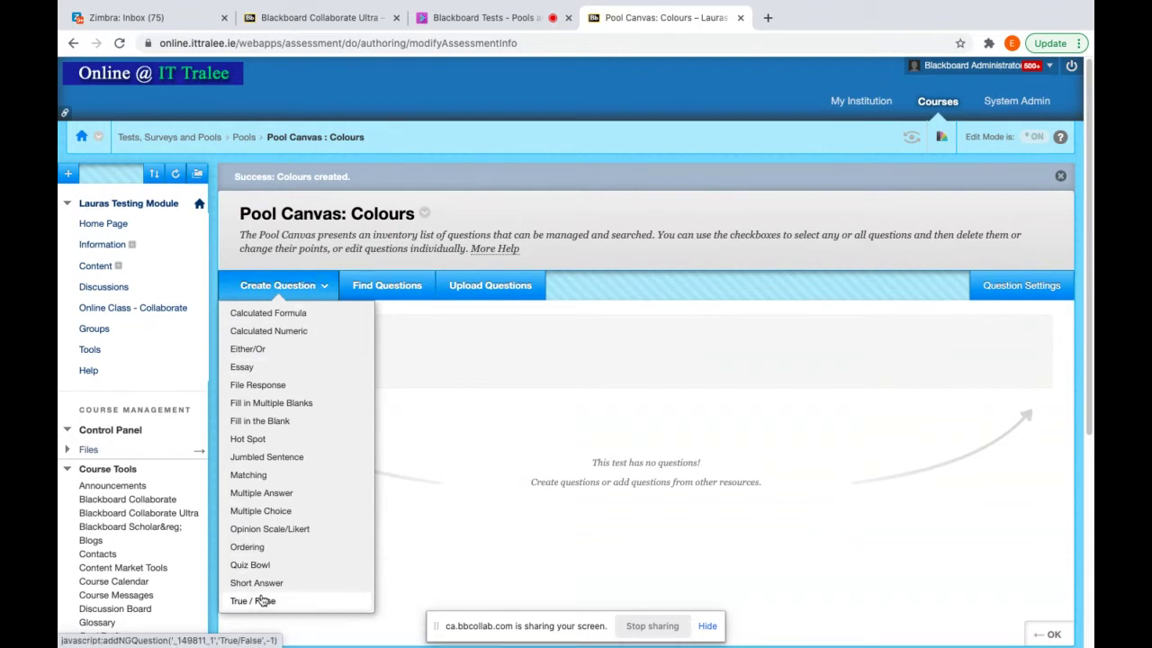
left_click(300, 599)
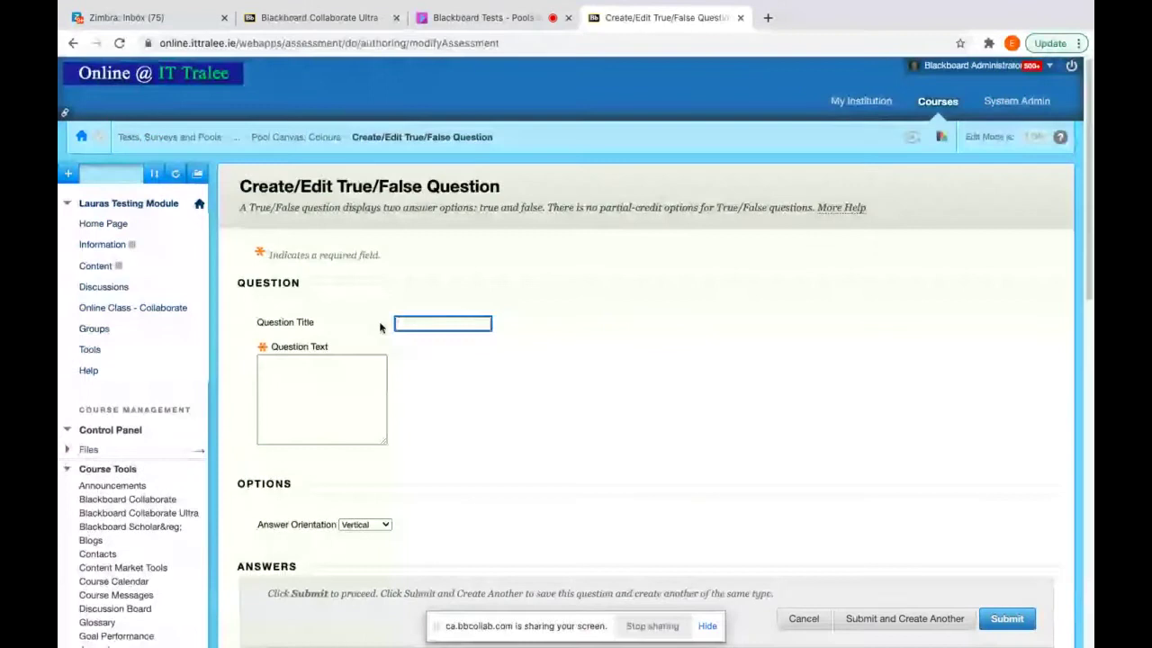
scroll(352, 282, "down", 4)
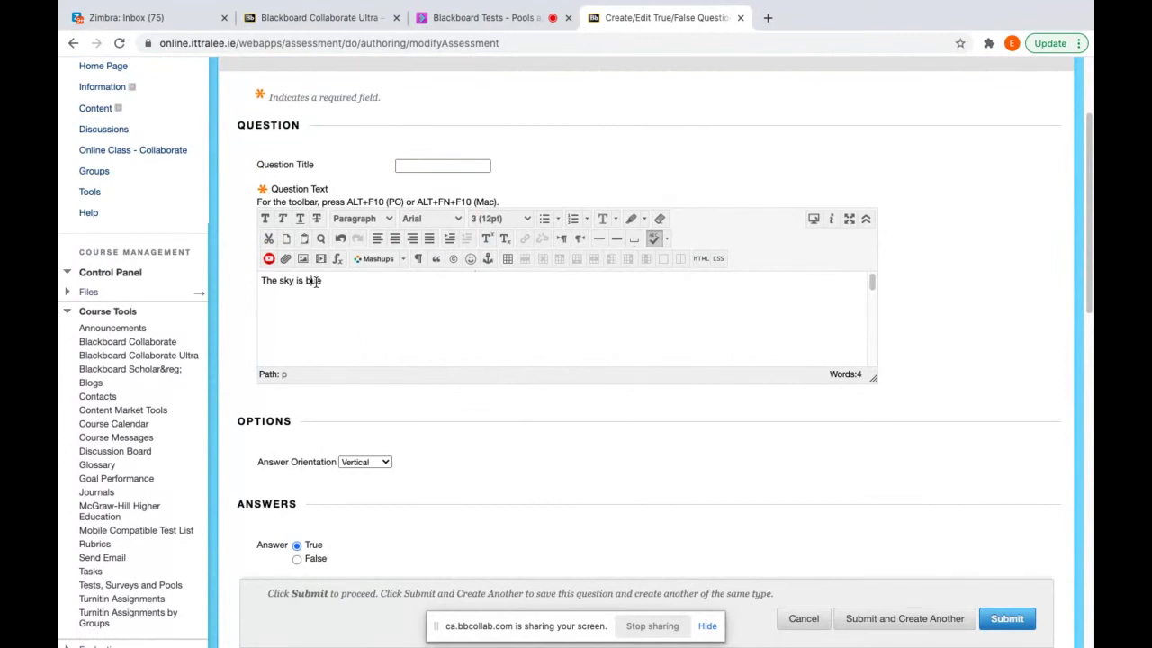
scroll(630, 450, "down", 1)
left_click(934, 620)
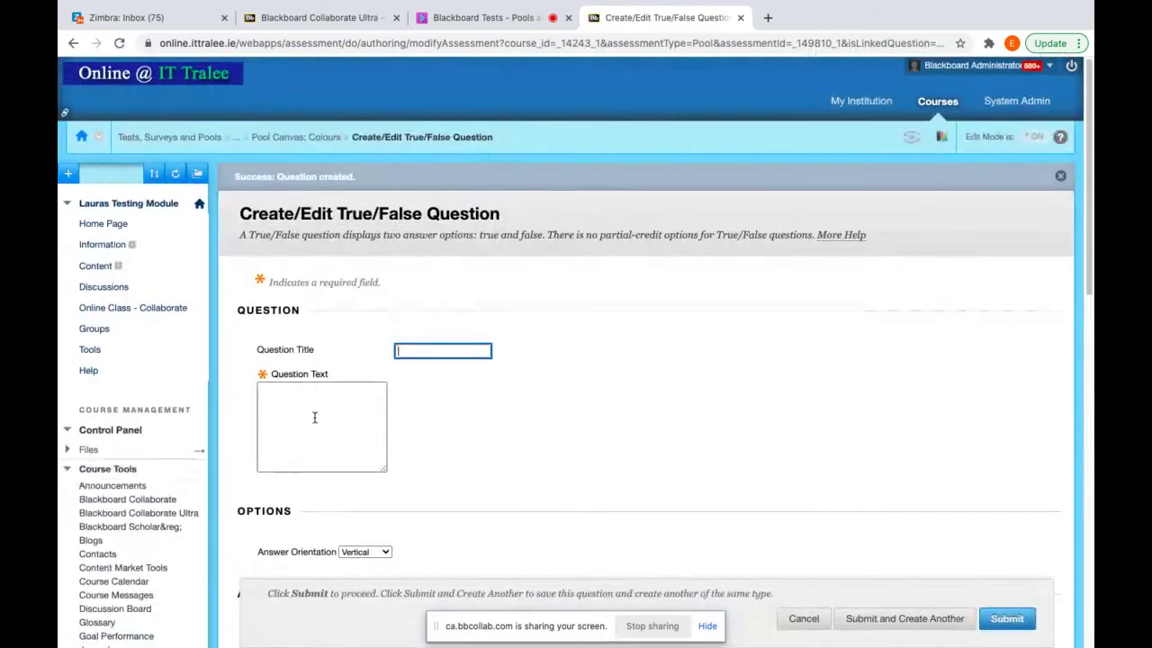
Step: Add two more True/False questions to the pool, "The grass is green" and "The rainbow is multicoloured"
scroll(318, 358, "down", 3)
left_click(325, 313)
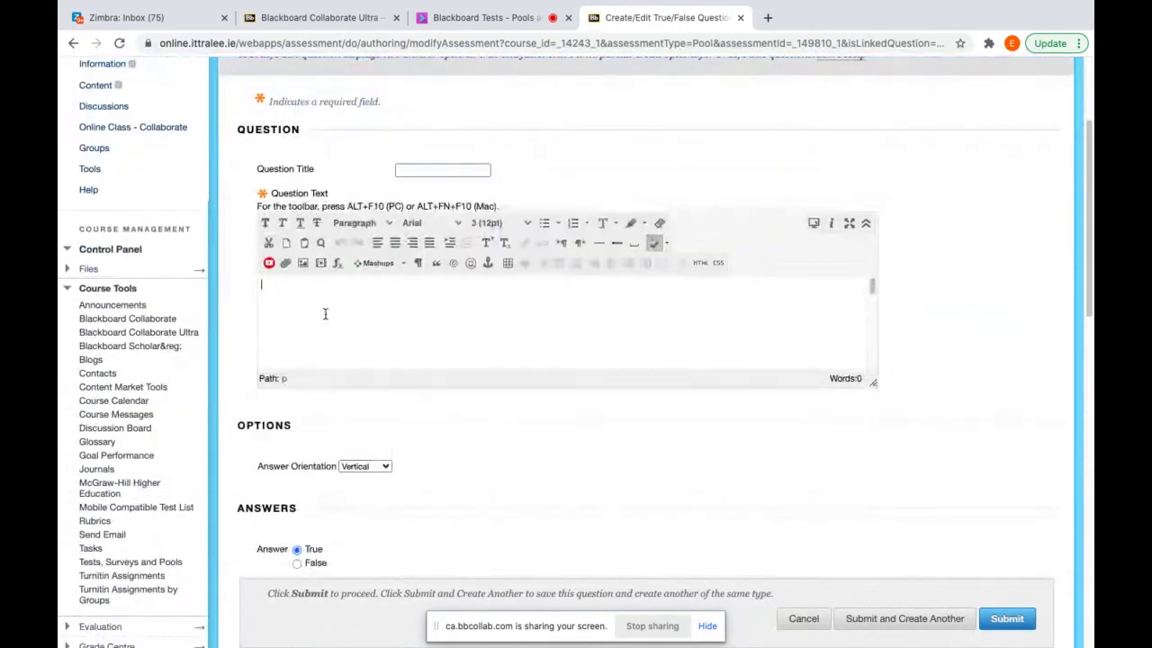
type("The grass is green")
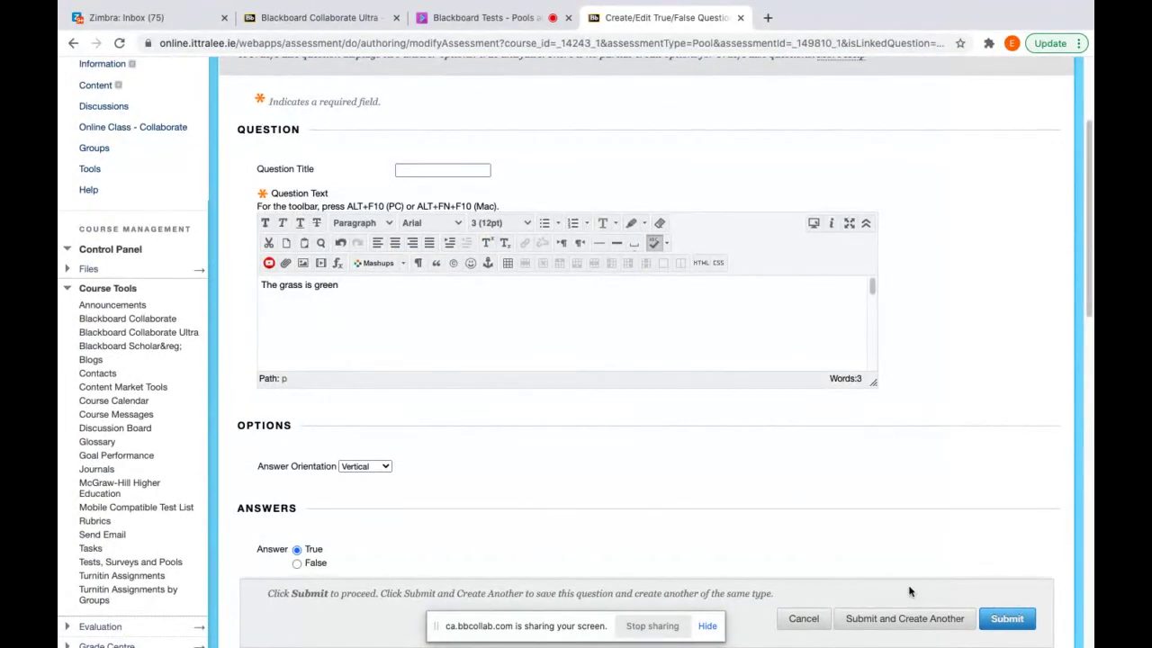
left_click(904, 618)
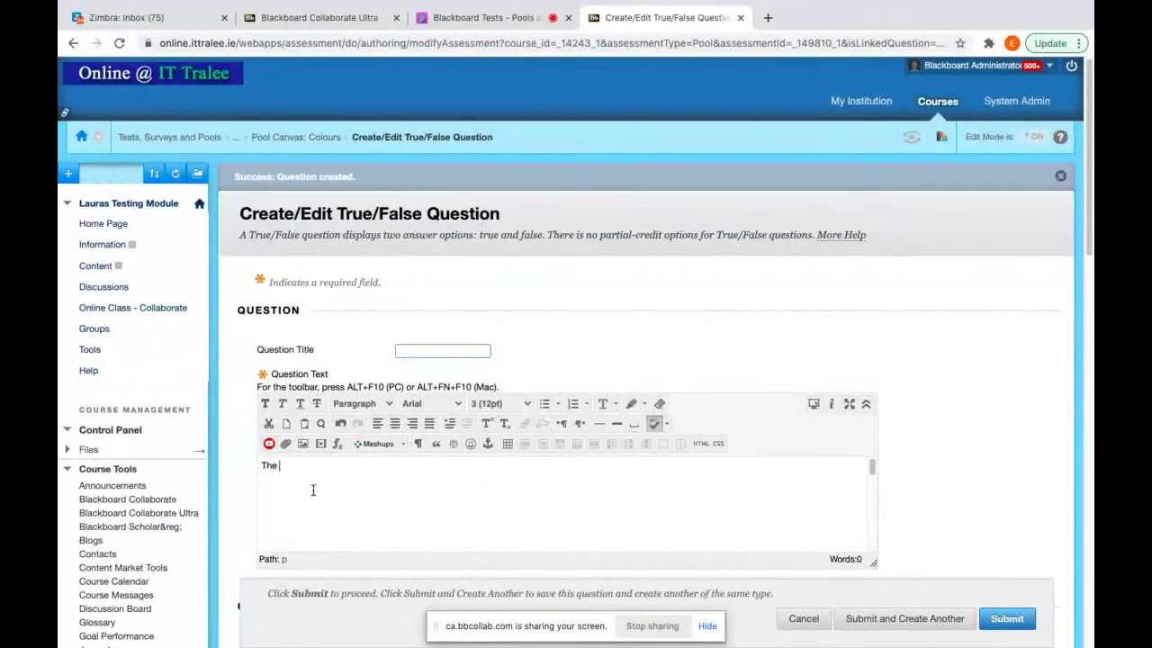
type("rainbow is multicoloured")
left_click(999, 617)
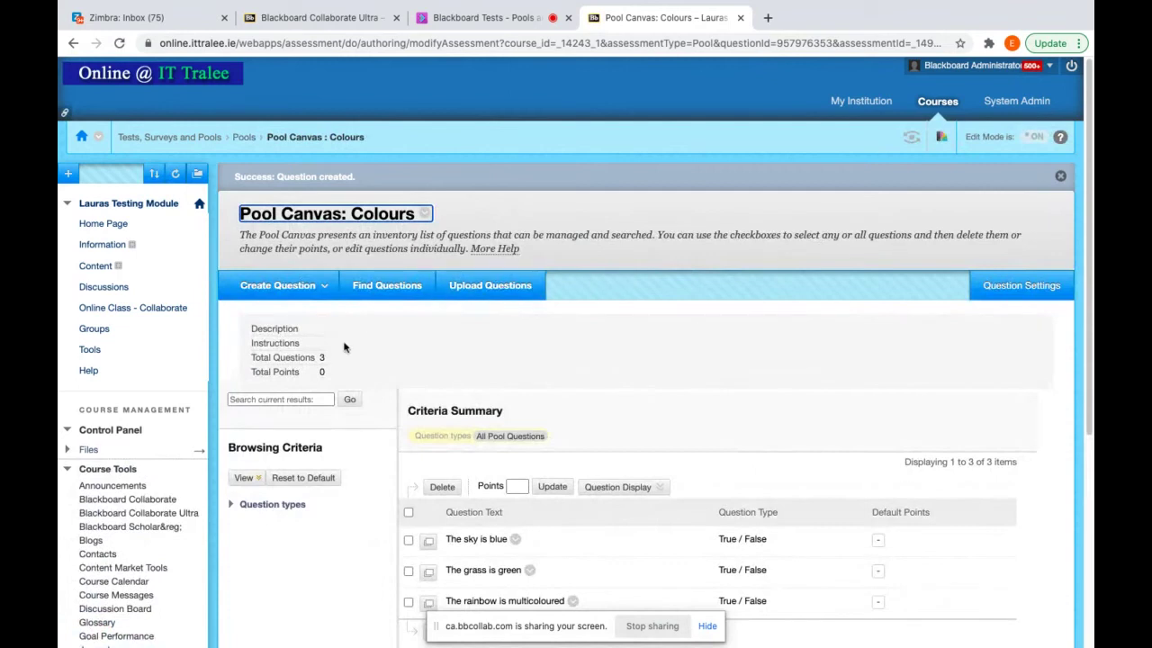
Step: Return to the course's list of question pools through Tests, Surveys and Pools
scroll(119, 423, "down", 5)
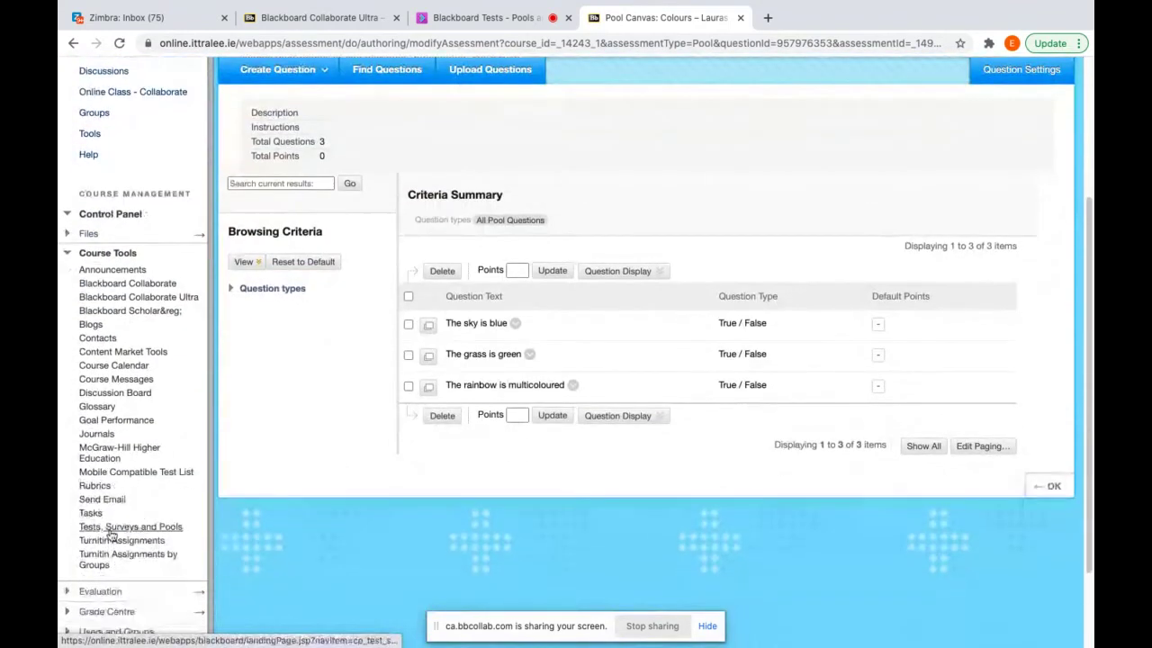
left_click(144, 533)
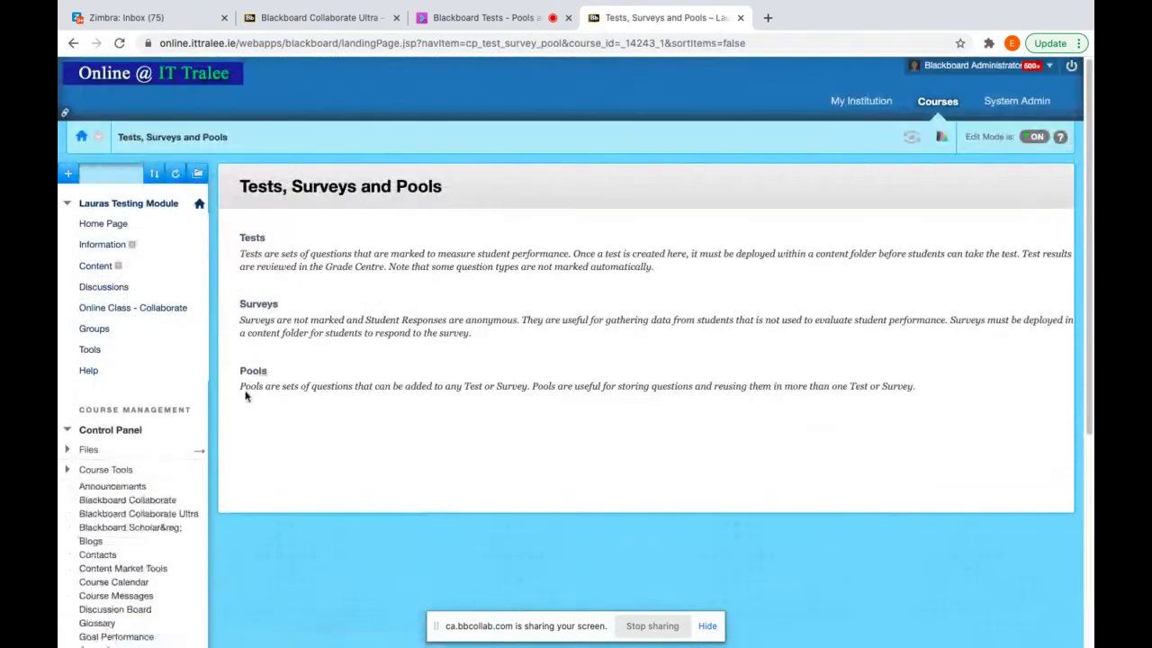
left_click(253, 373)
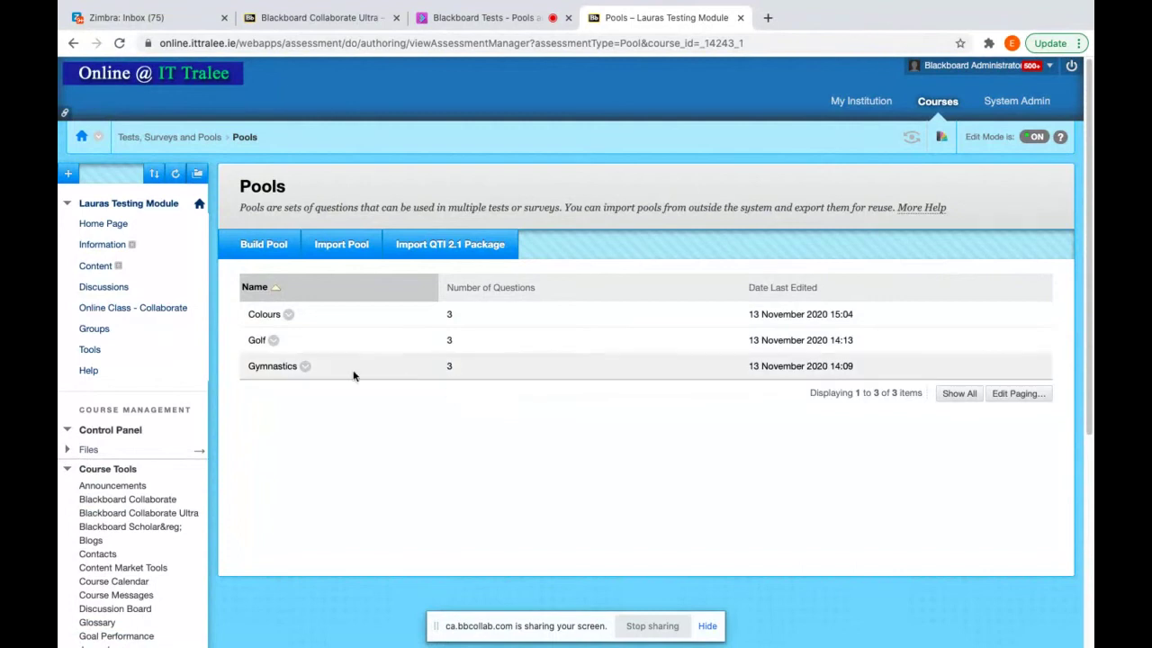
Step: Edit the Colours pool to give all its questions 10 default points, and return to the pools list
left_click(288, 315)
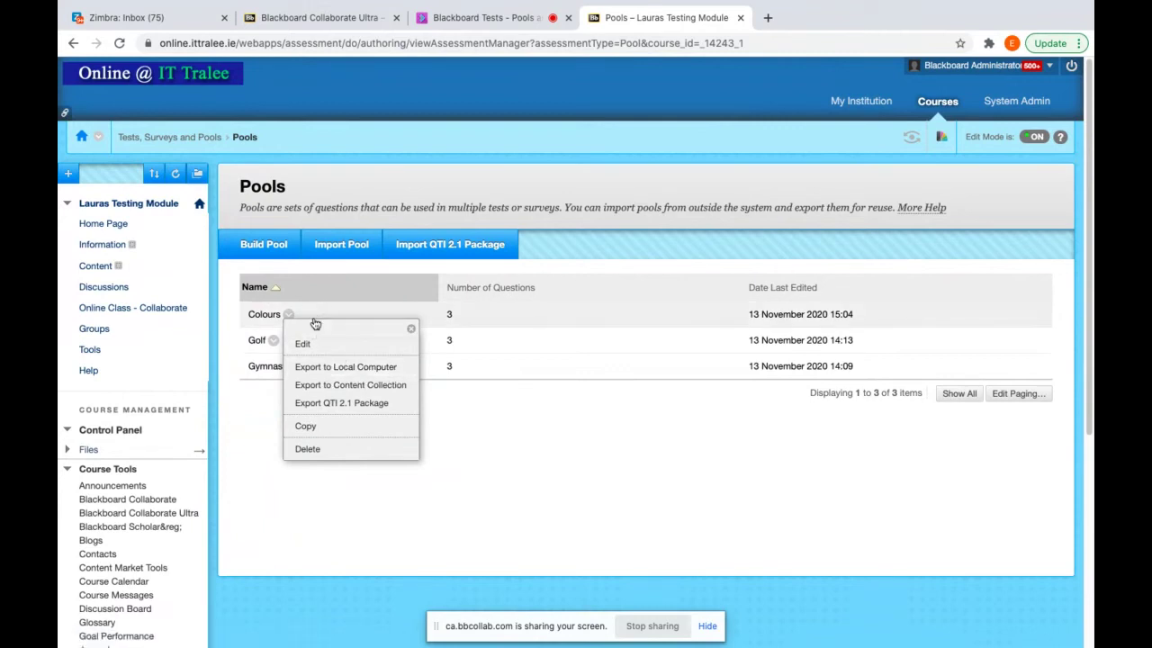
left_click(311, 347)
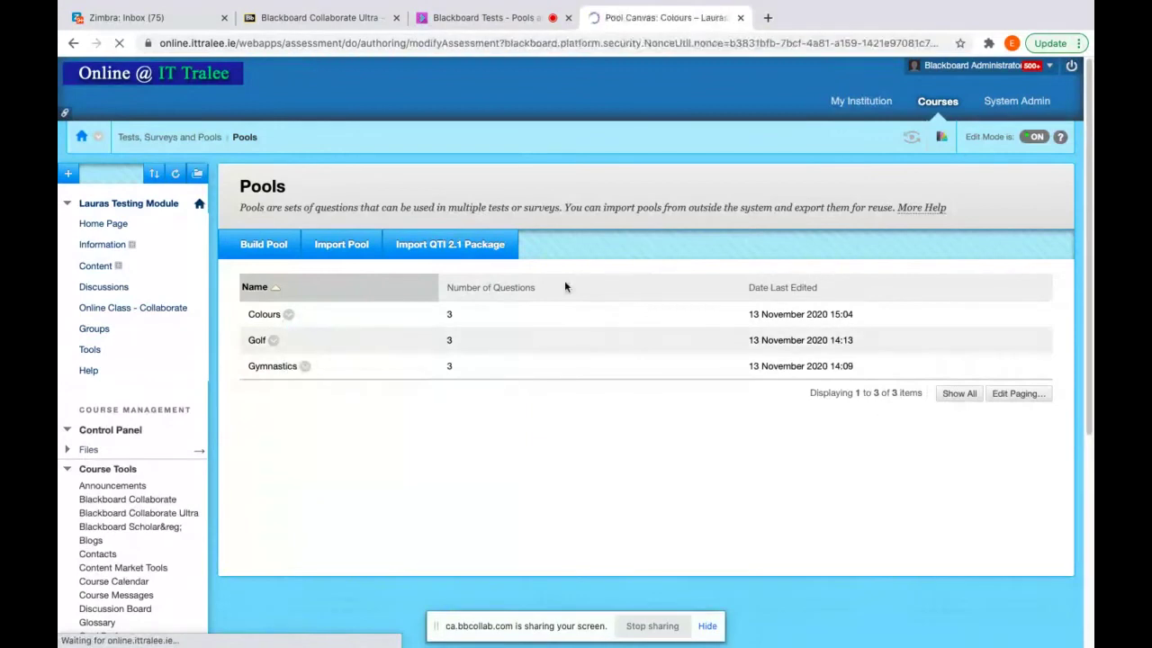
scroll(797, 277, "down", 2)
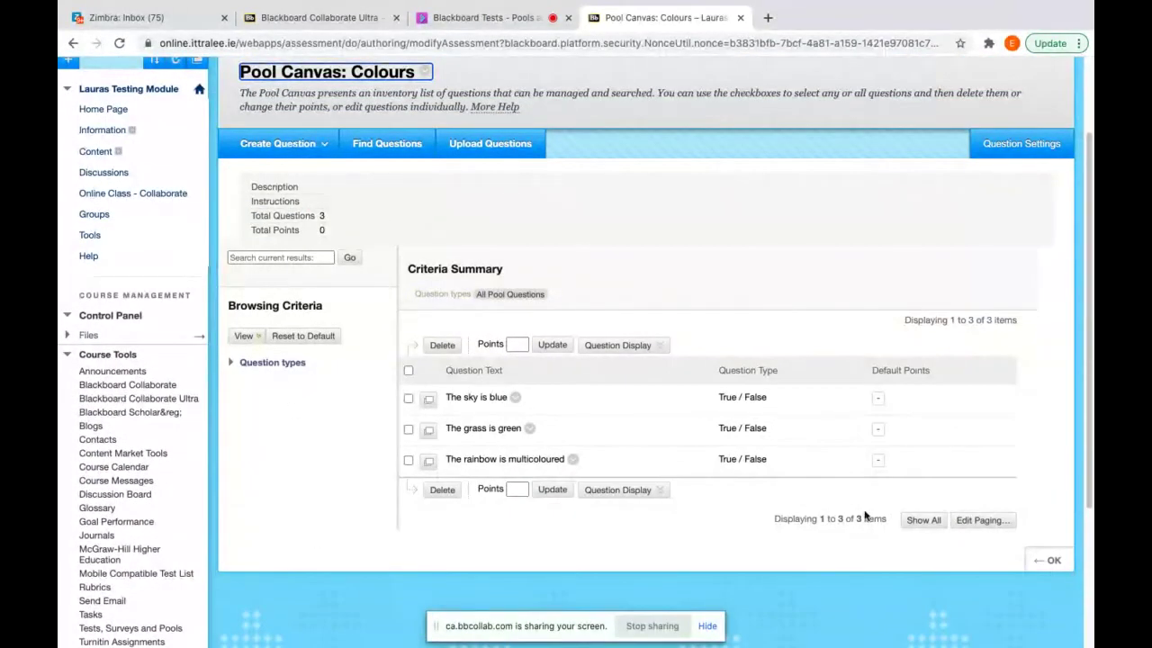
left_click(515, 490)
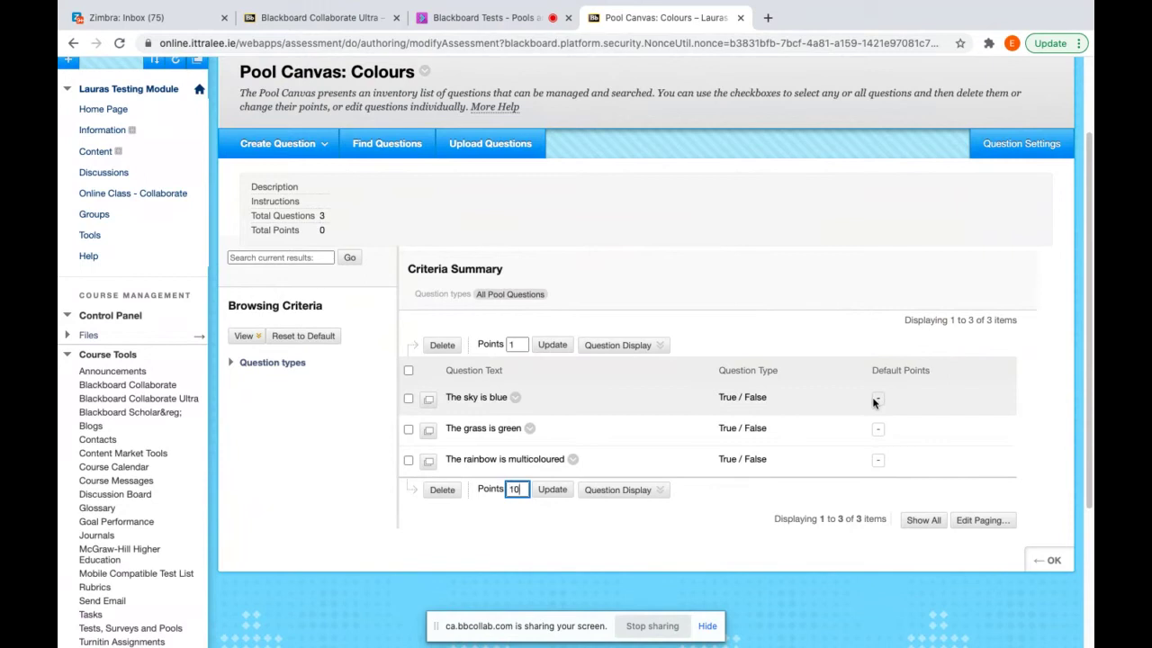
left_click(552, 489)
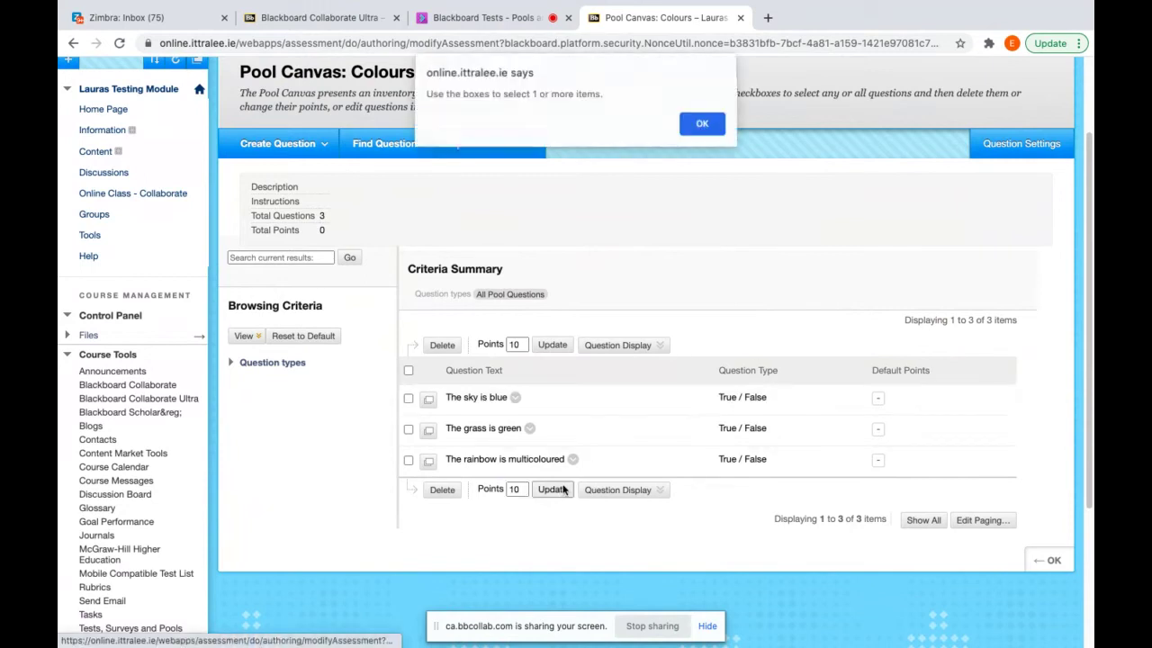
left_click(702, 122)
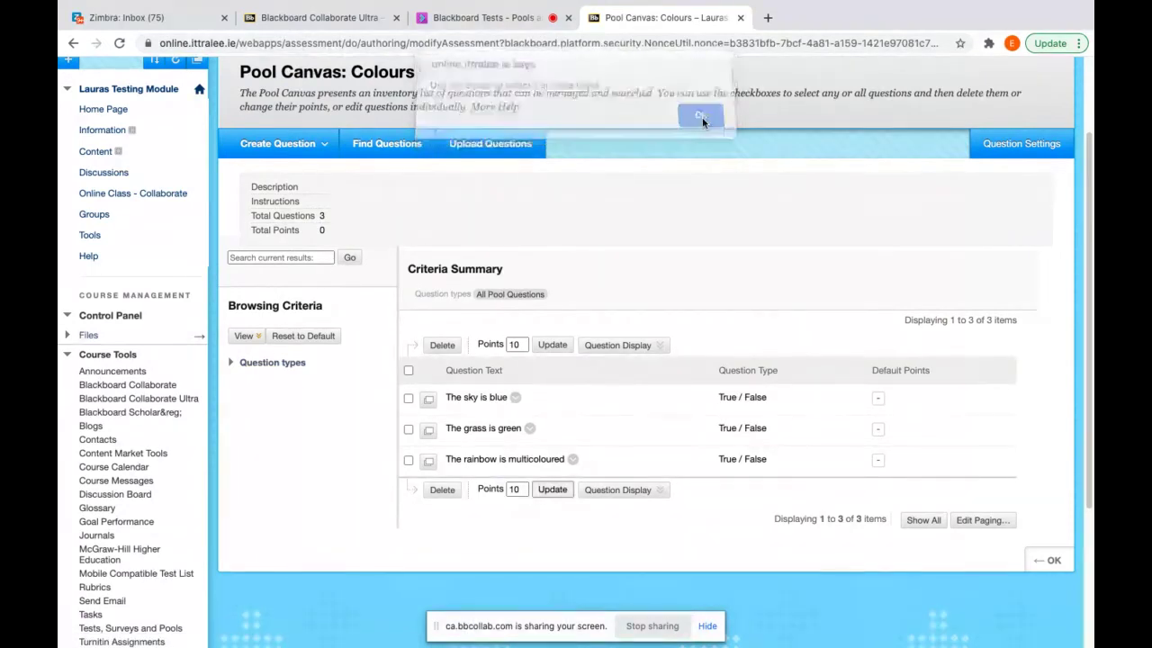
left_click(407, 371)
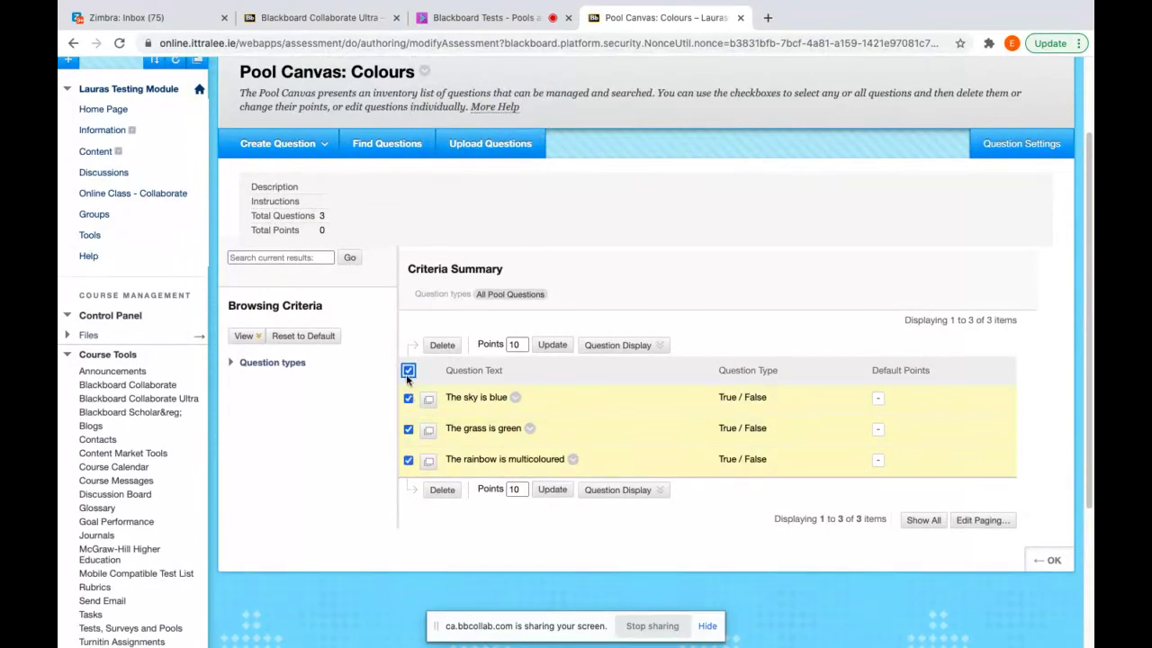
left_click(562, 347)
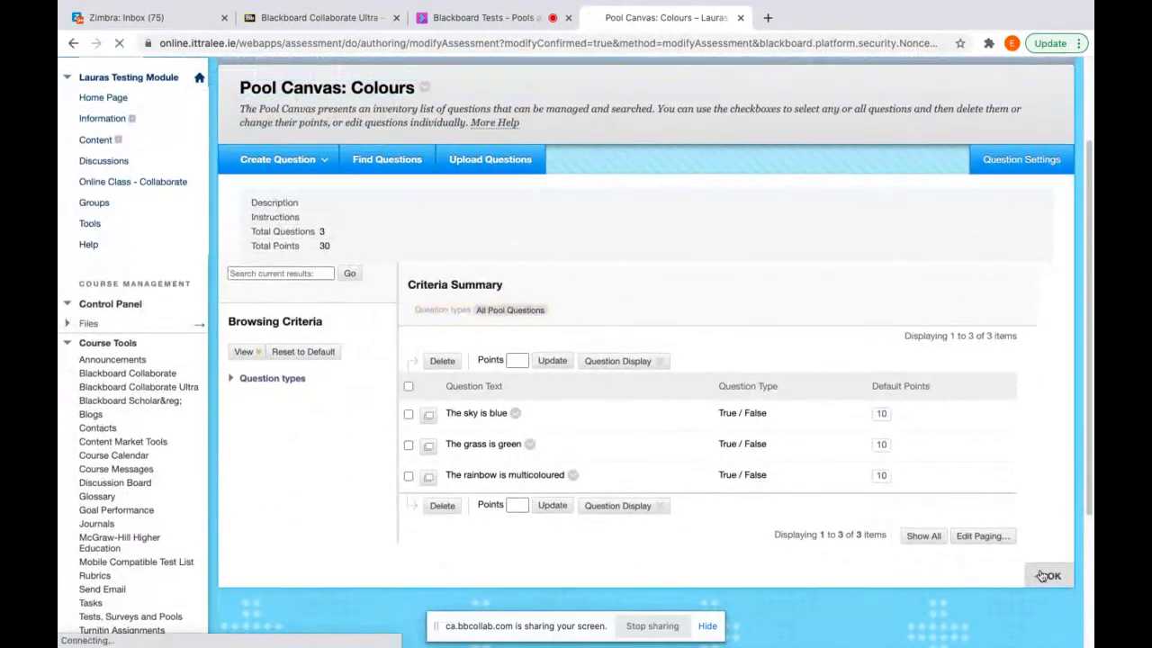
left_click(1045, 574)
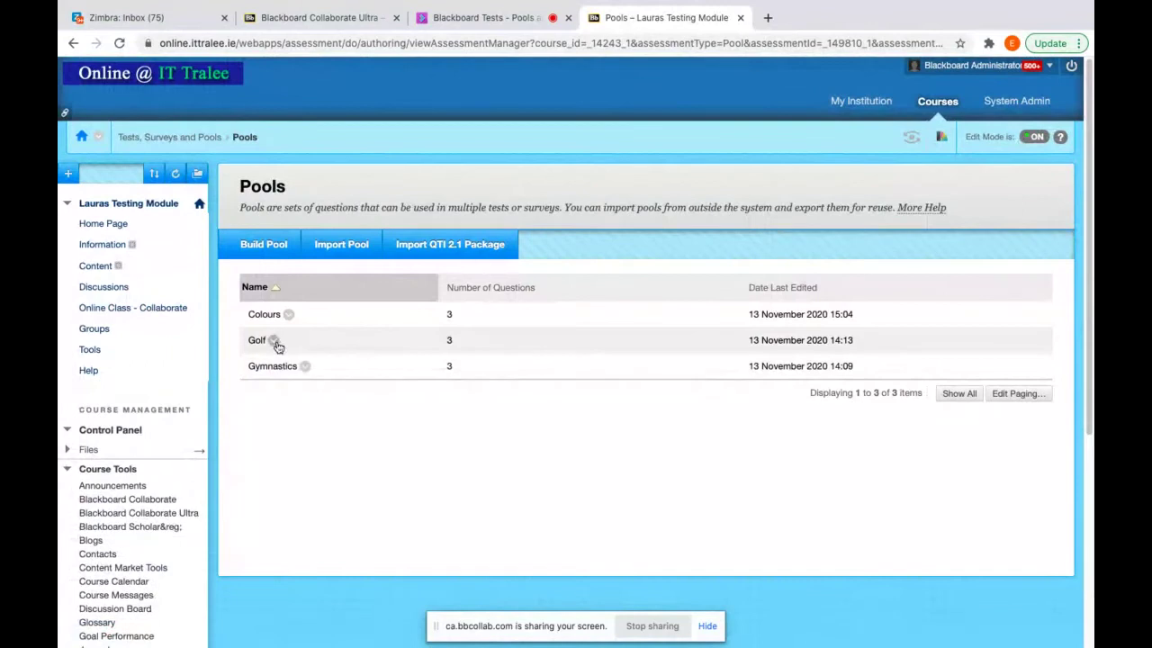
Step: Open the Golf pool for editing, enter 5 points for all its questions, and return to the pools list
left_click(275, 341)
left_click(282, 357)
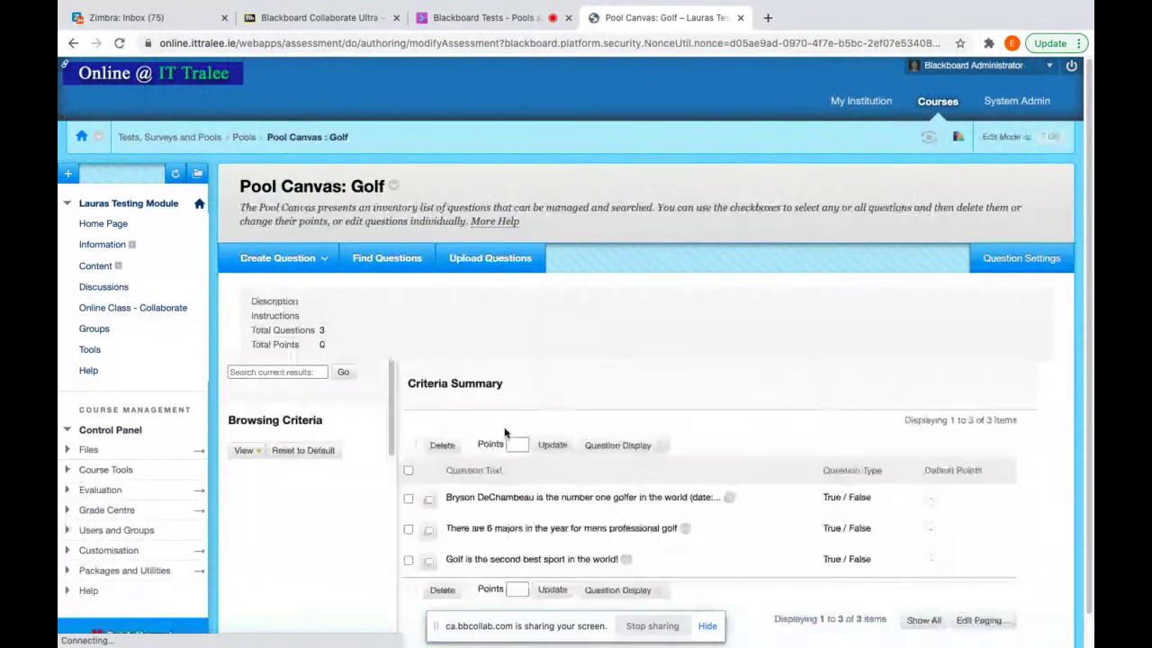
scroll(489, 437, "down", 4)
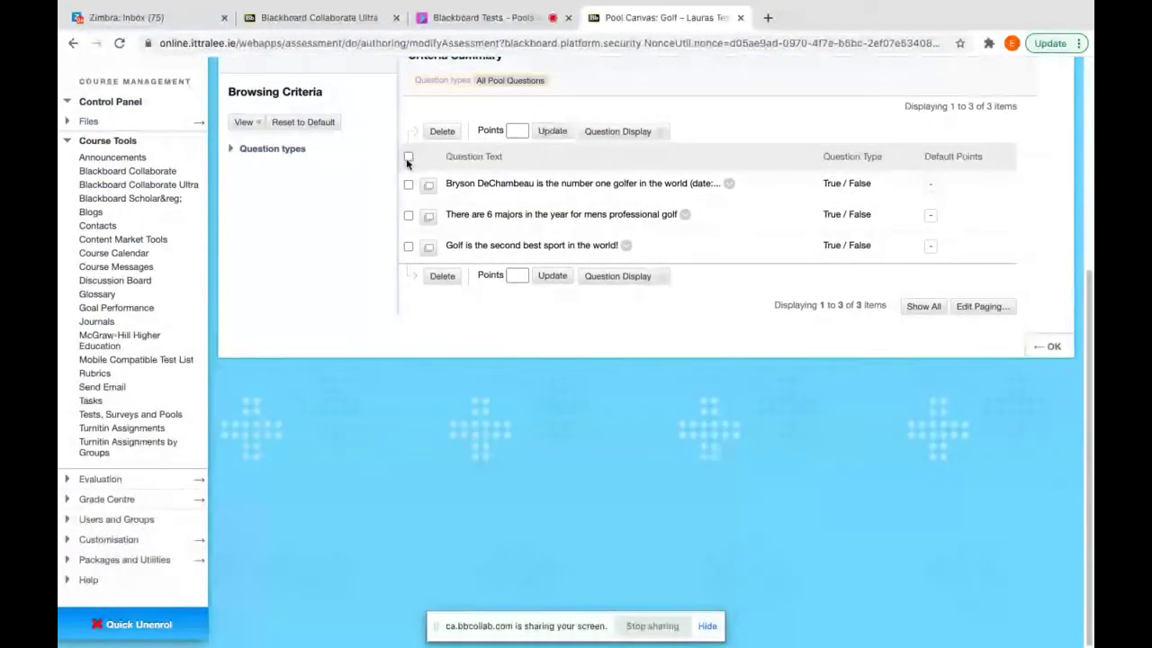
left_click(407, 156)
left_click(517, 131)
type("5")
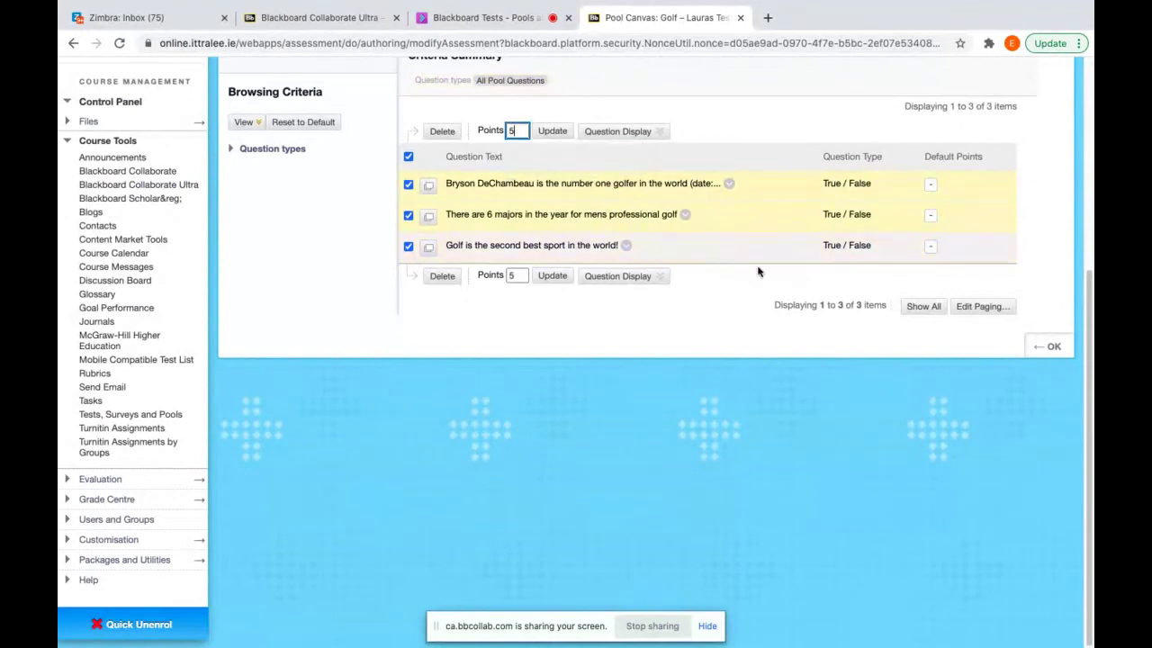
left_click(1046, 346)
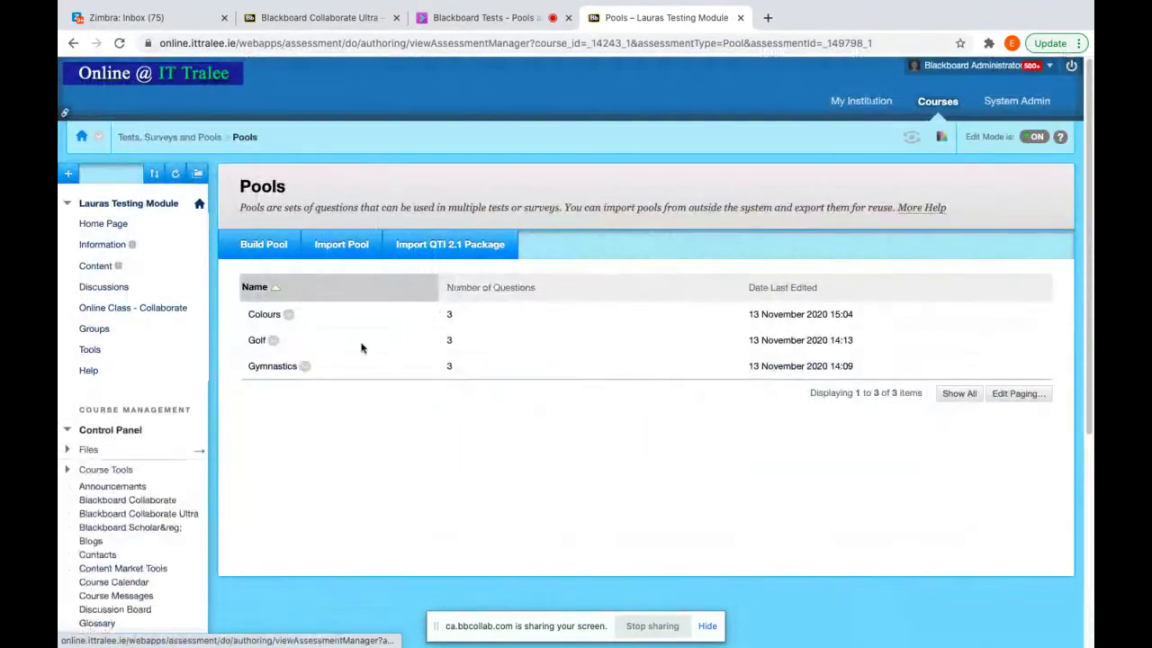
Step: Open the Gymnastics pool for editing, enter 5 points for all its questions, and return to the pools list
left_click(305, 367)
left_click(327, 396)
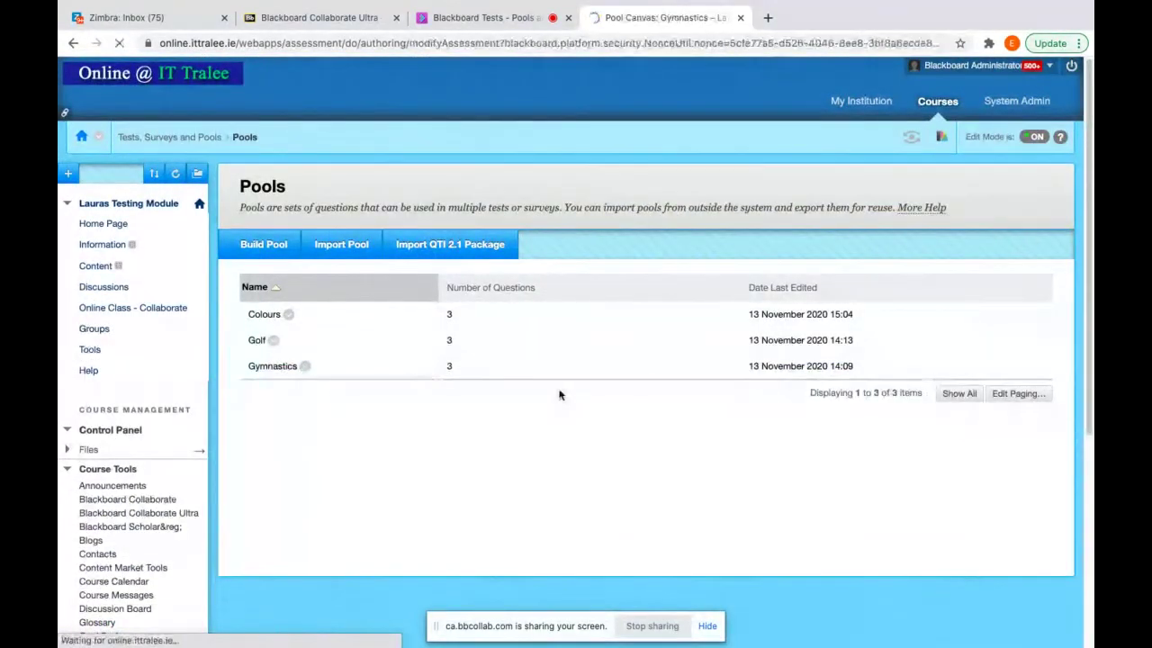
left_click(408, 485)
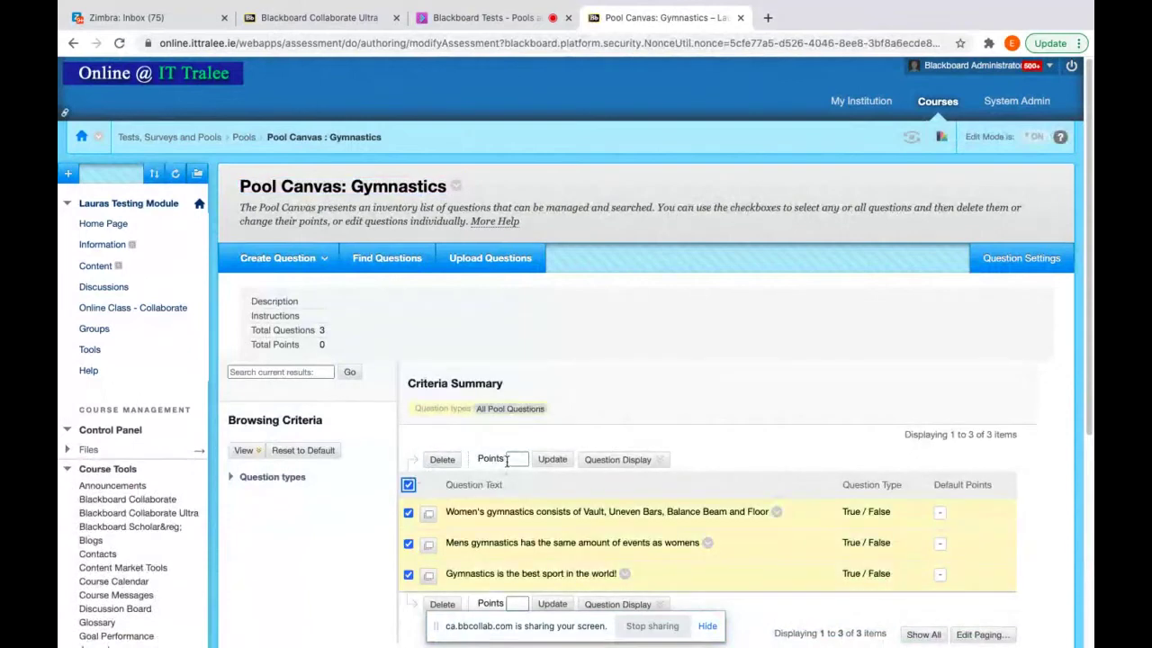
left_click(516, 458)
type("5")
scroll(980, 522, "down", 3)
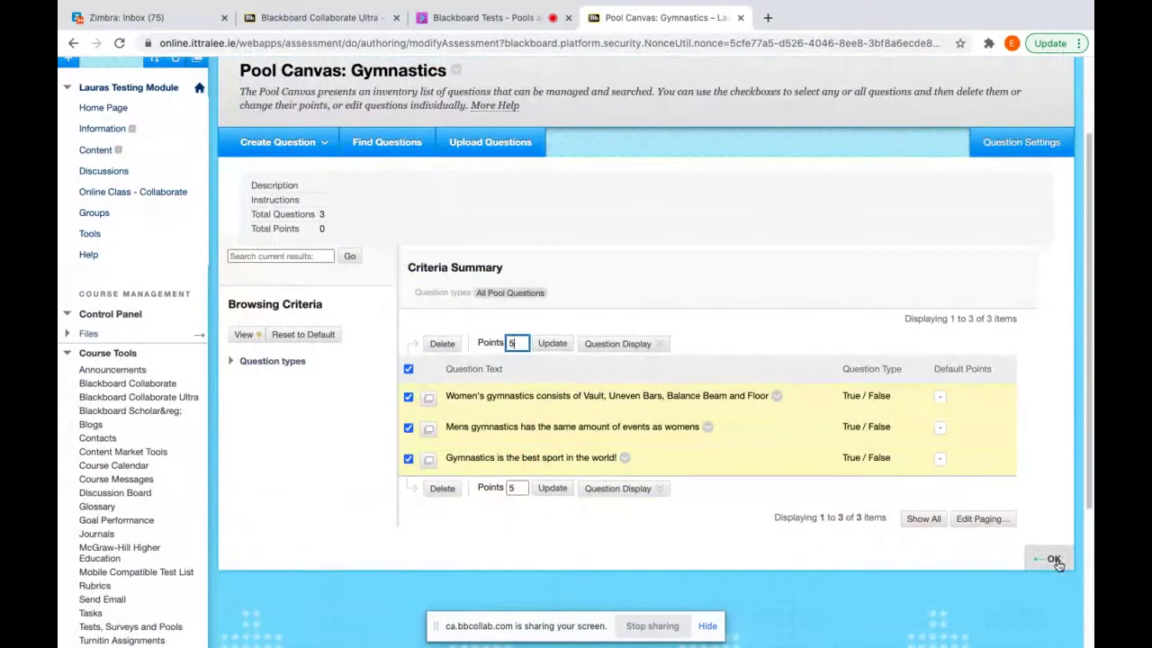
left_click(1055, 560)
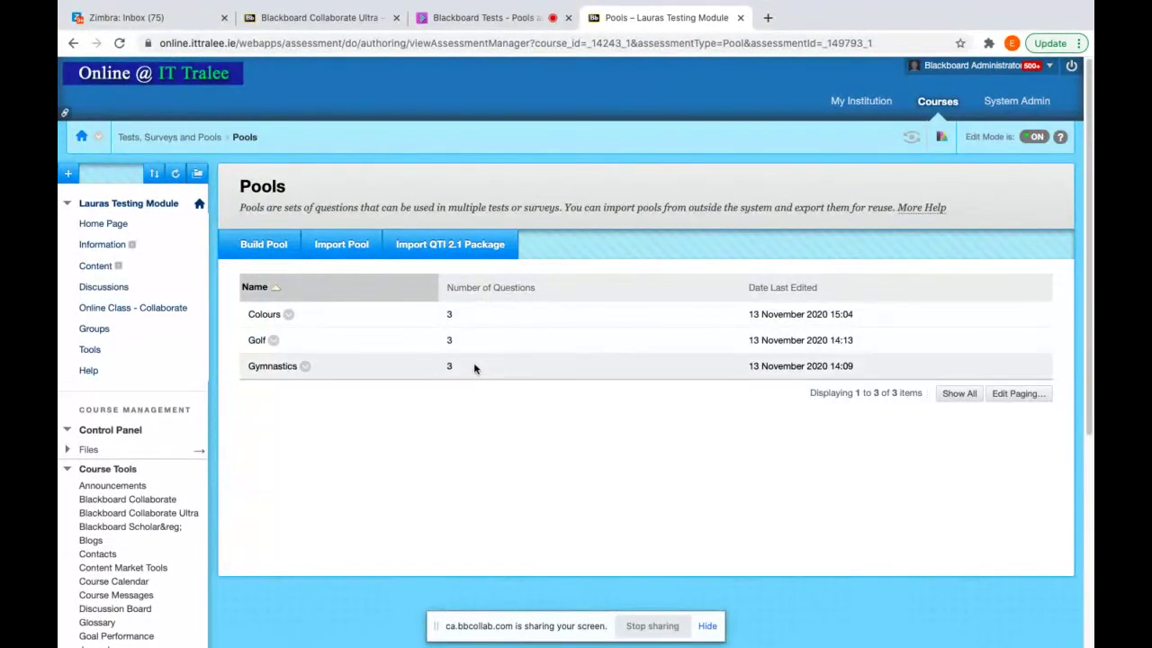
Step: Create a new test named "Test 2" in the course's Content area
left_click(108, 270)
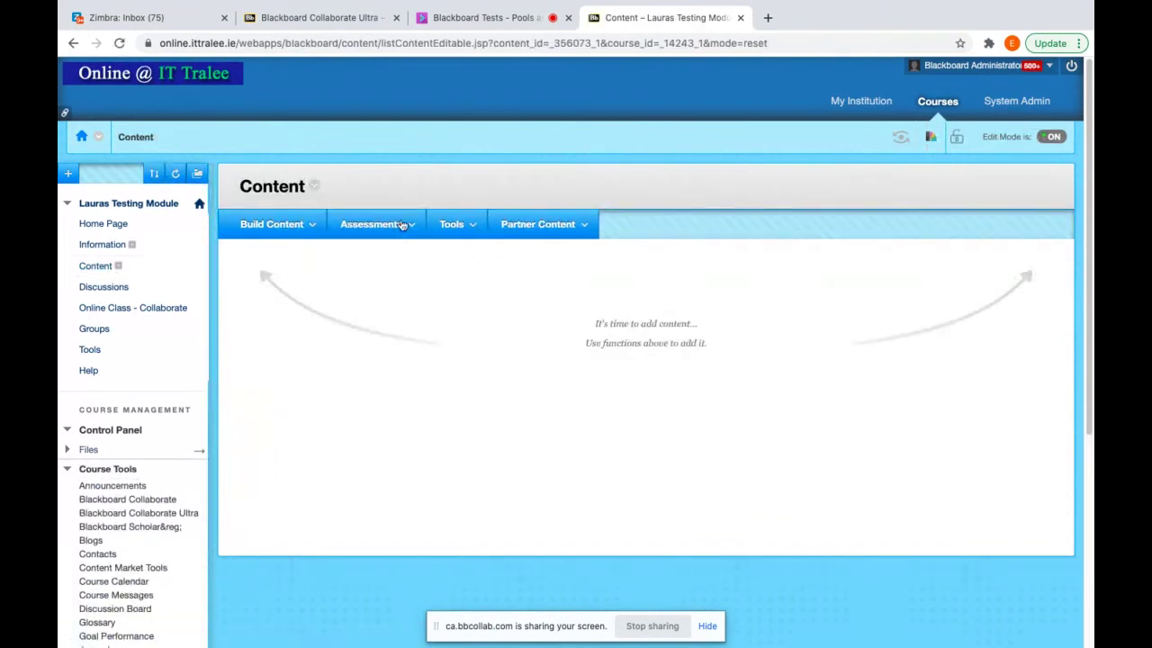
left_click(390, 229)
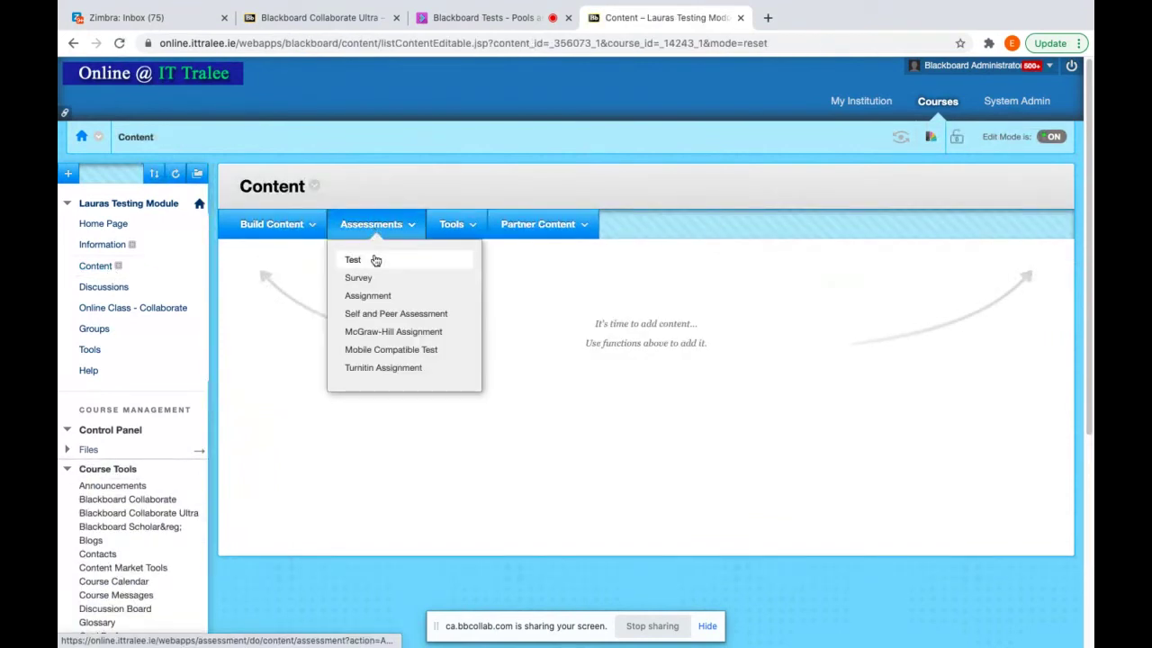
left_click(375, 261)
scroll(377, 262, "down", 2)
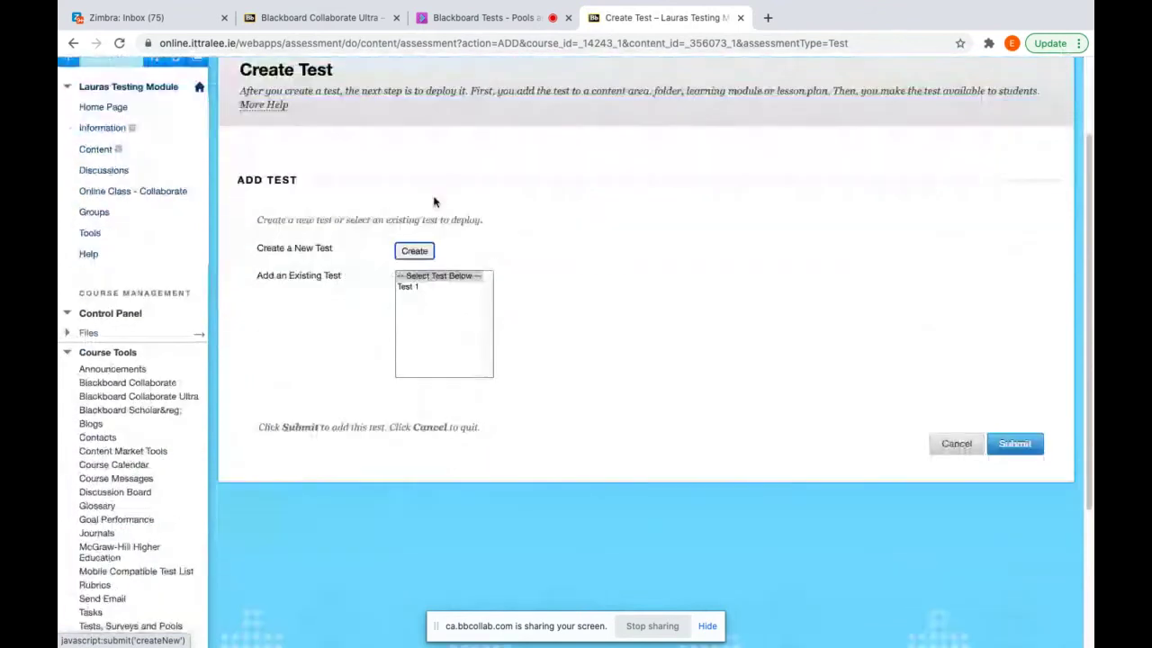
left_click(415, 251)
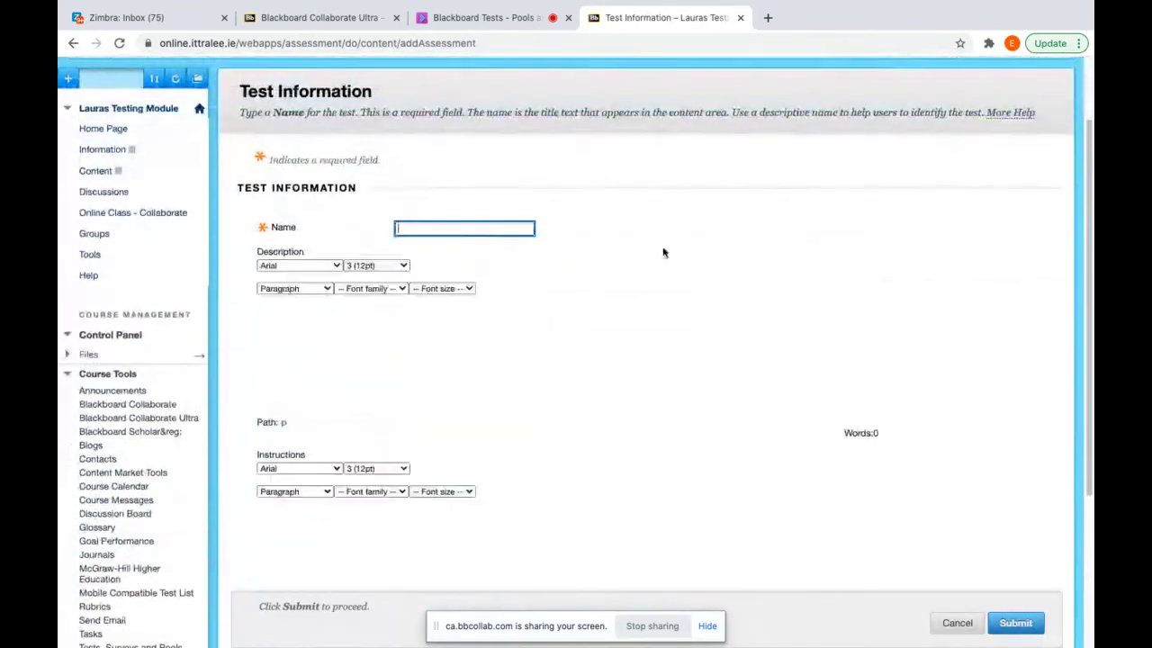
type("Test 2")
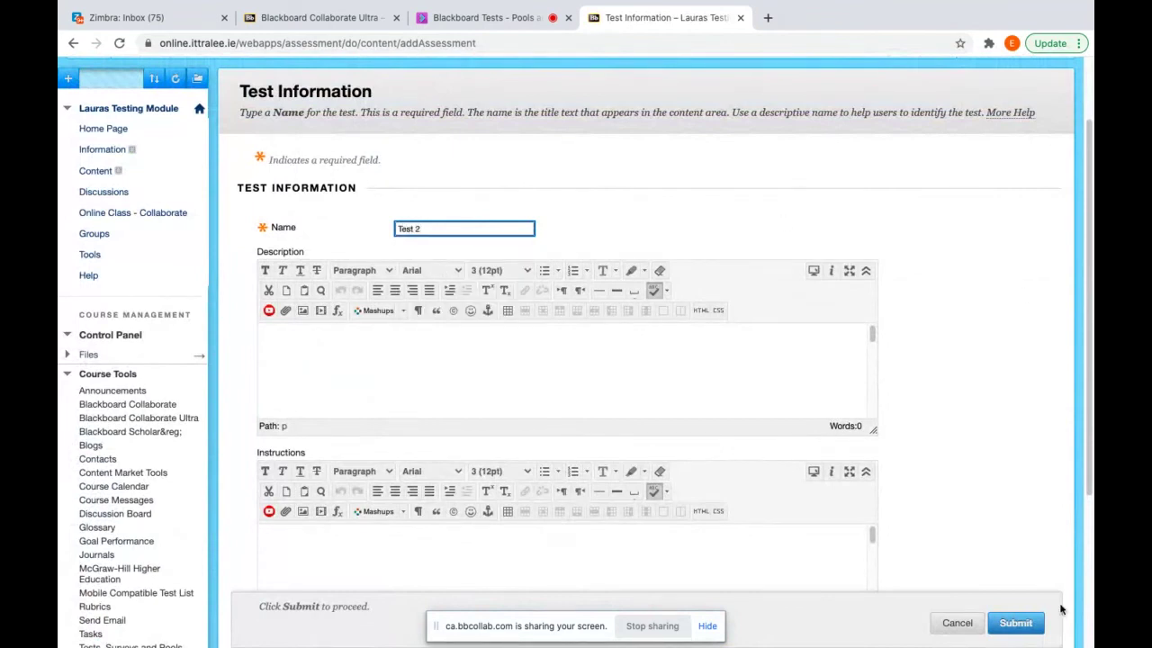
left_click(1019, 623)
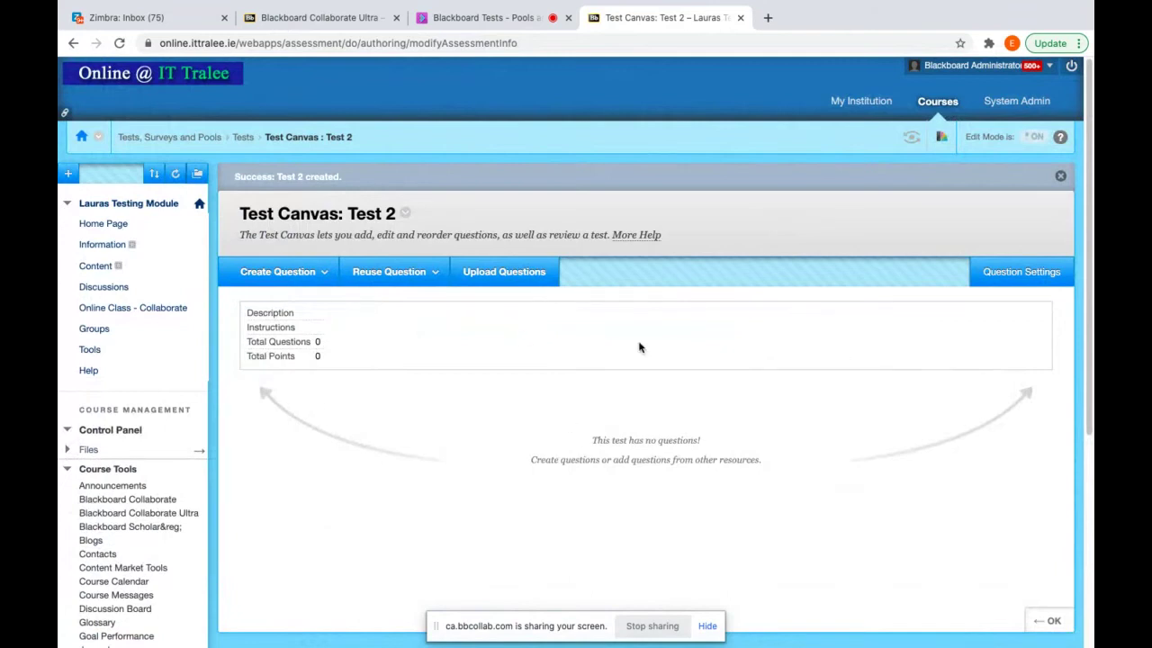
Step: Start a question set that reuses existing questions in Test 2
mouse_move(277, 271)
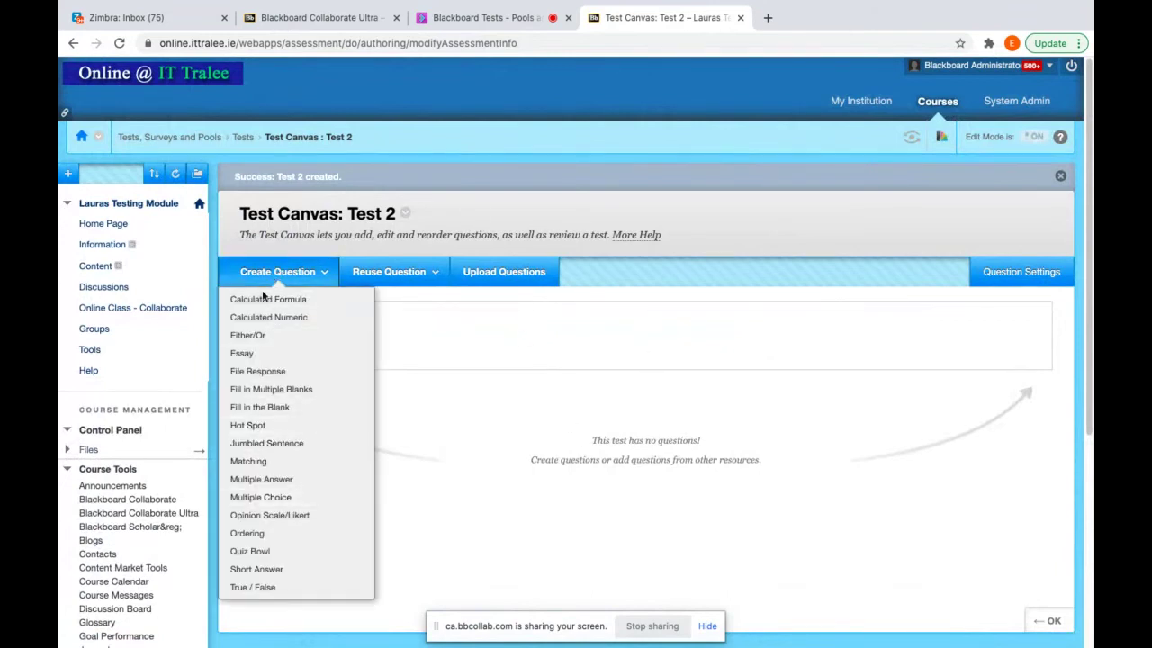
mouse_move(402, 270)
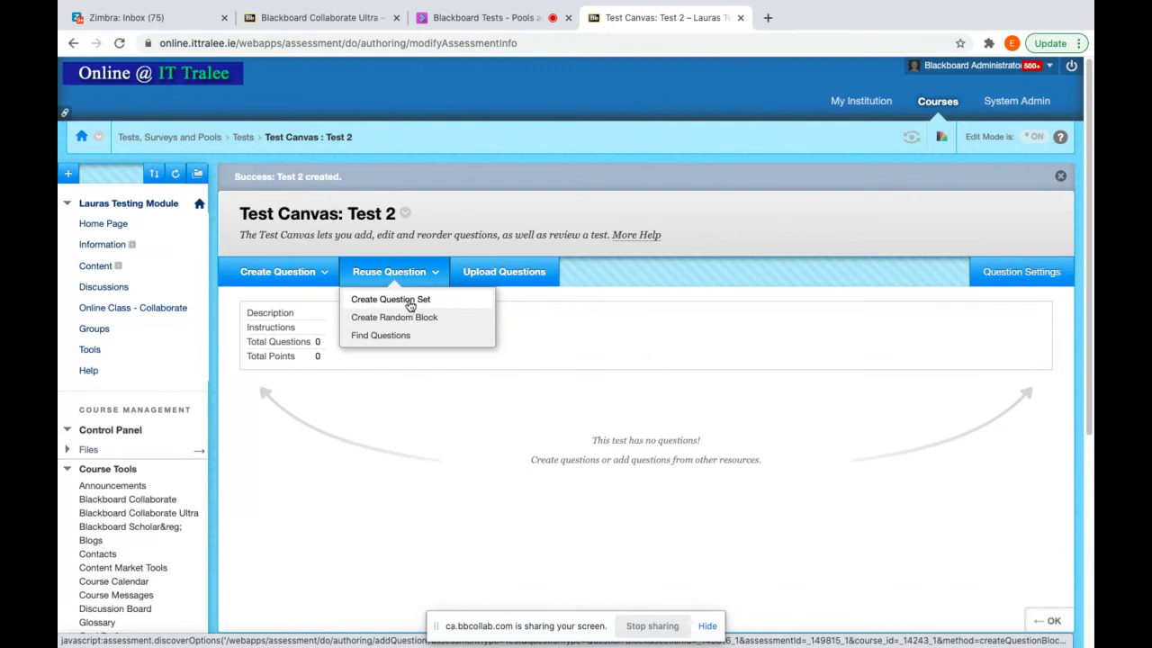
left_click(410, 305)
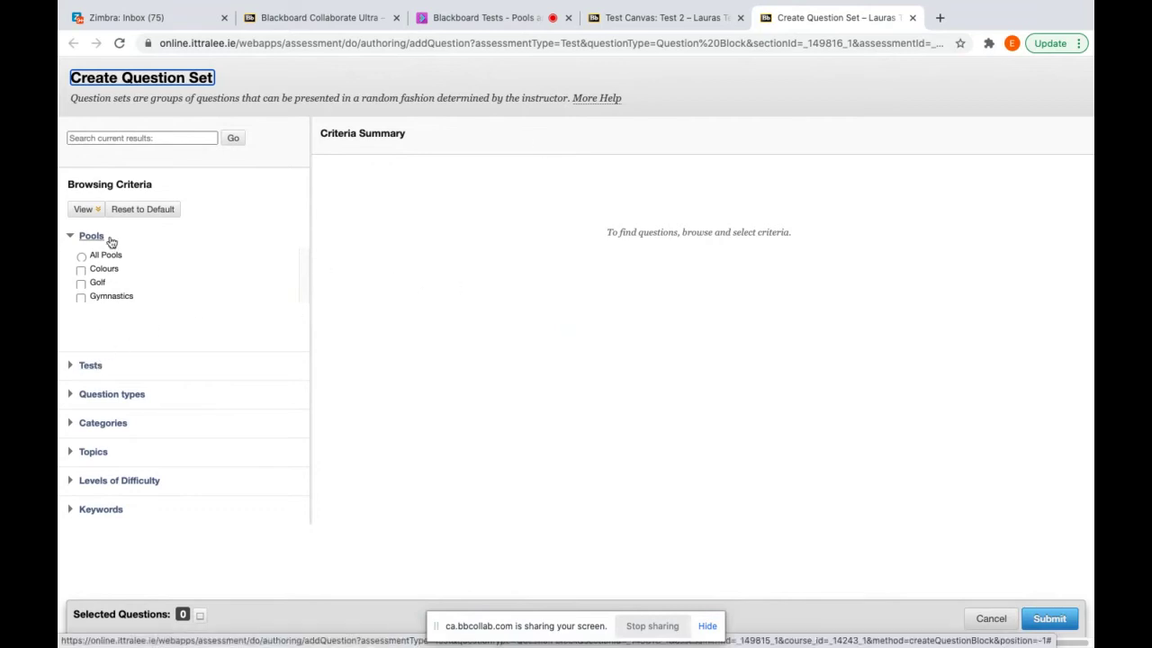
left_click(72, 239)
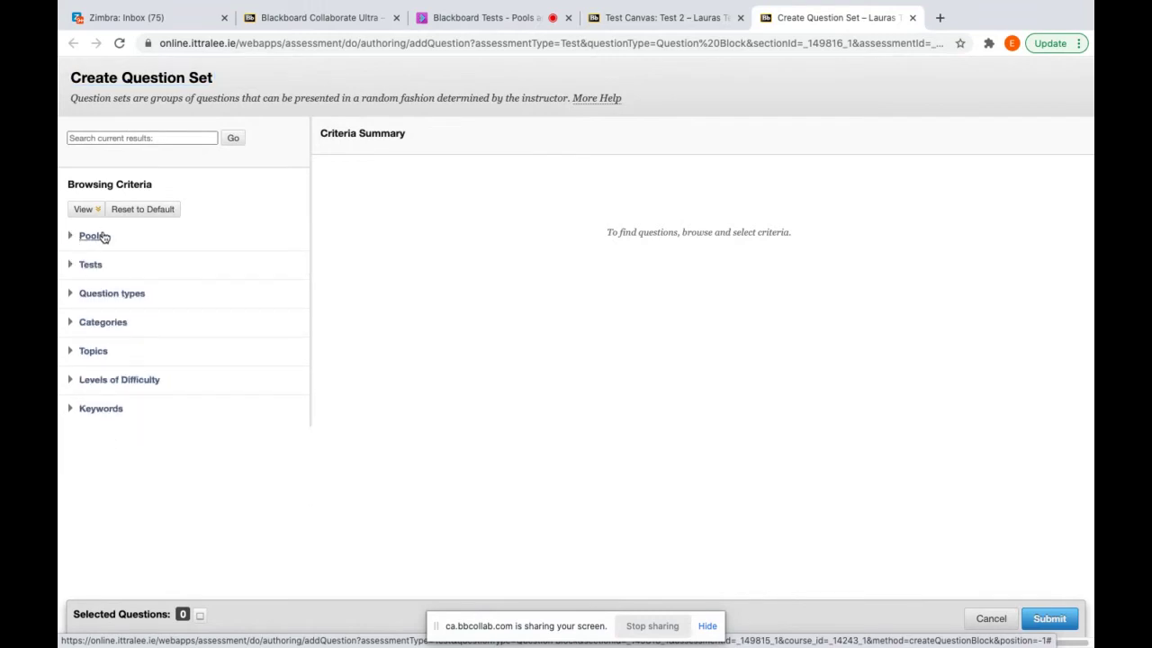
left_click(71, 266)
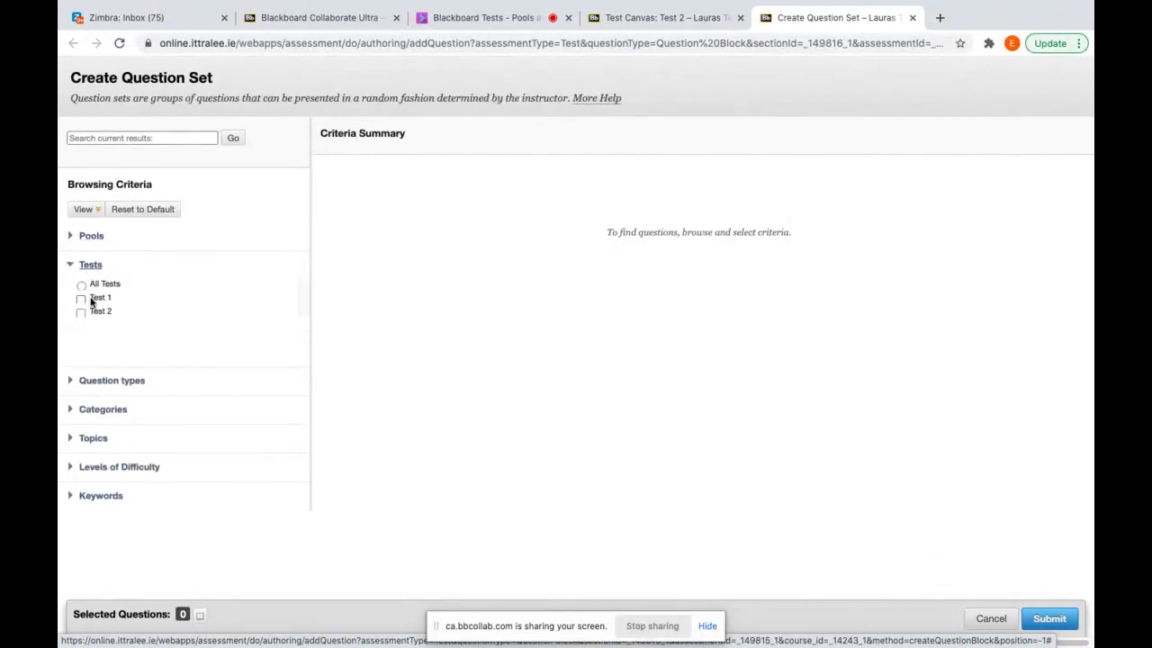
left_click(81, 298)
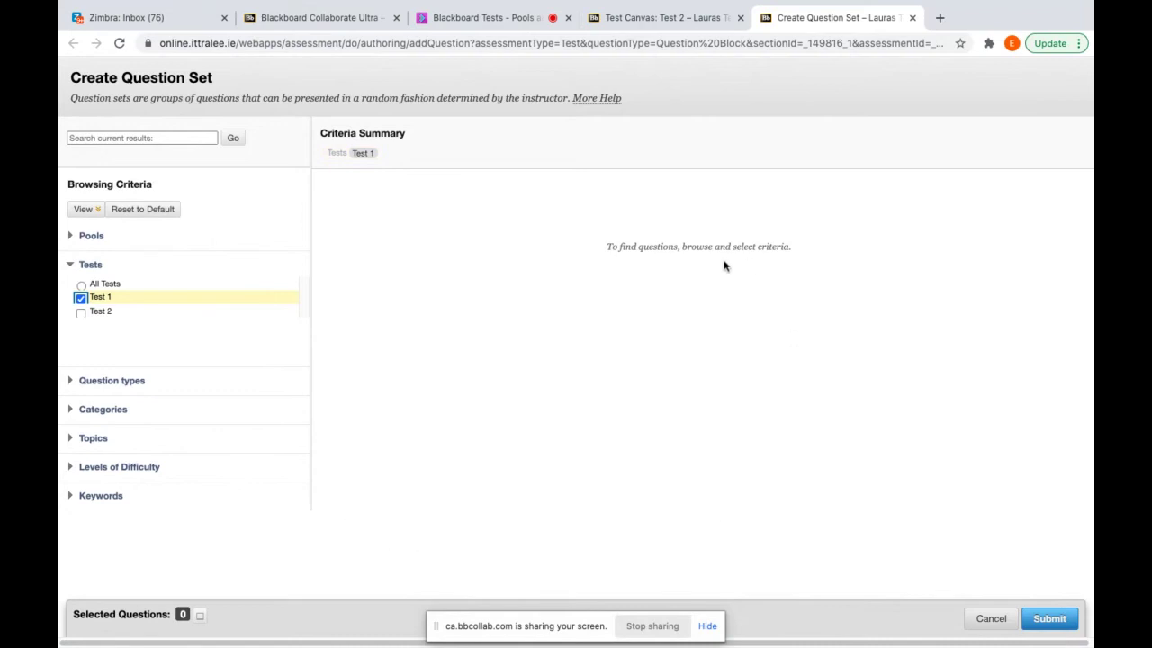
left_click(88, 299)
left_click(72, 236)
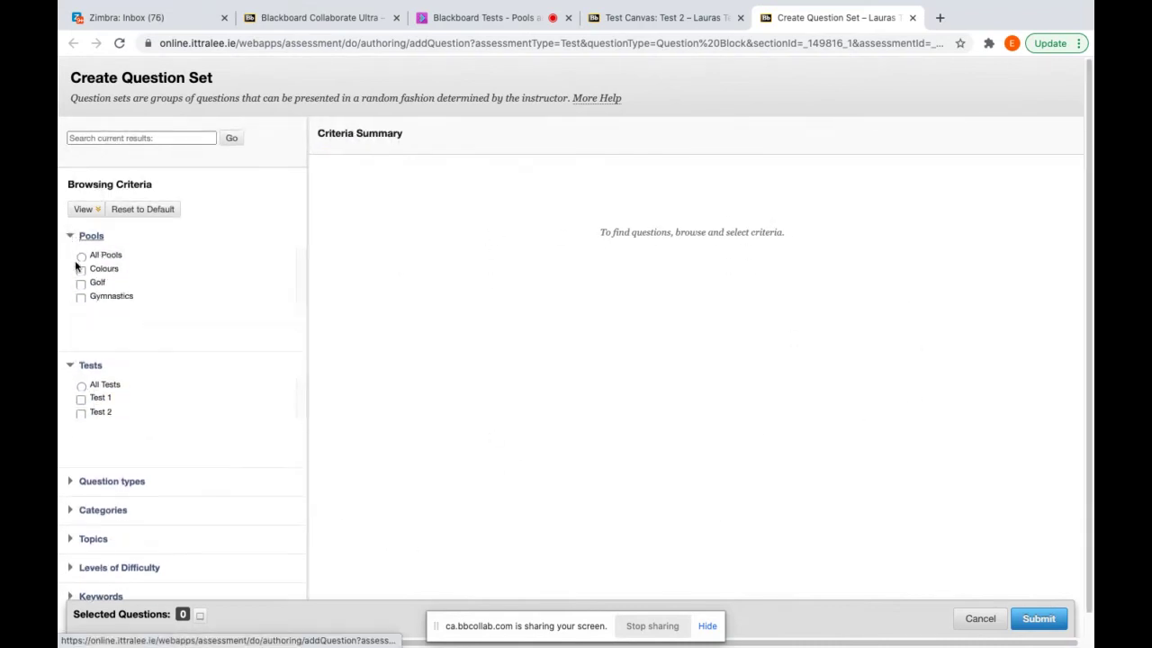
Step: Select all questions from the Colours pool and submit them as a question set for the test
left_click(79, 268)
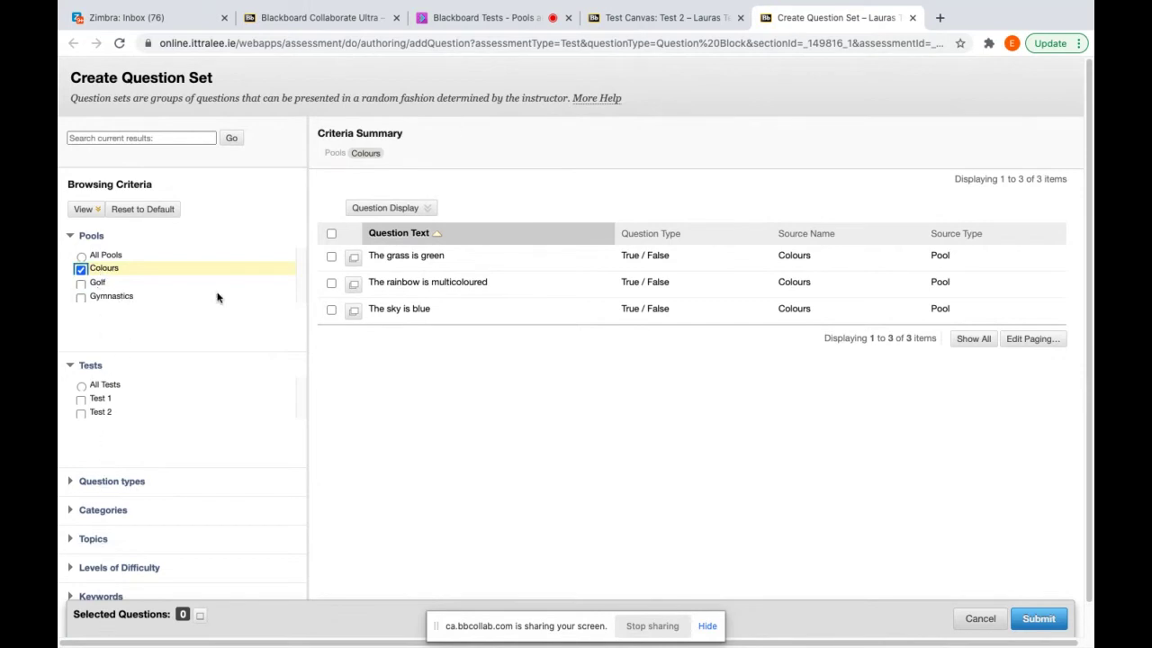
left_click(331, 234)
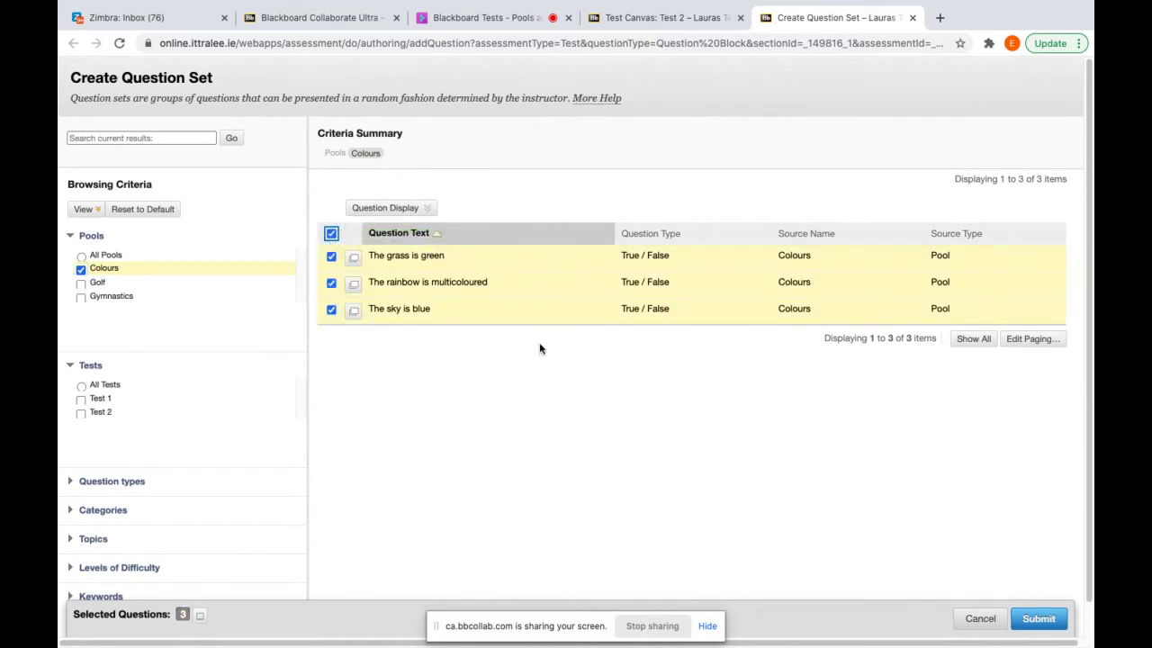
left_click(1044, 620)
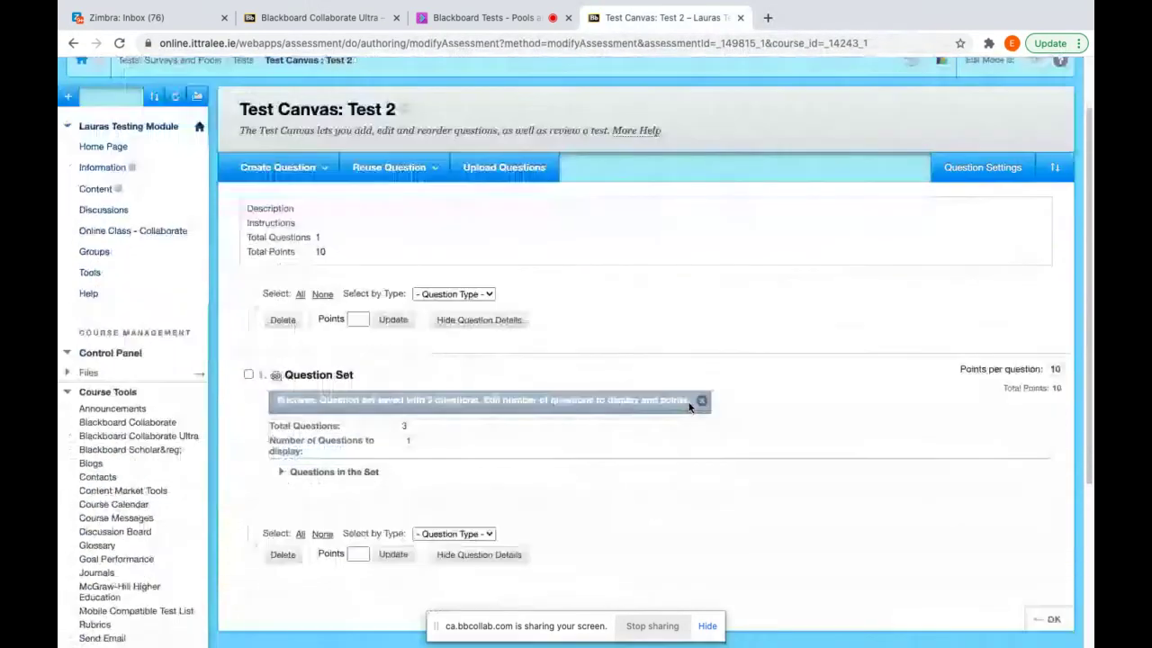
Step: Set the number of questions to display in the Colours question set to 2
scroll(319, 259, "down", 3)
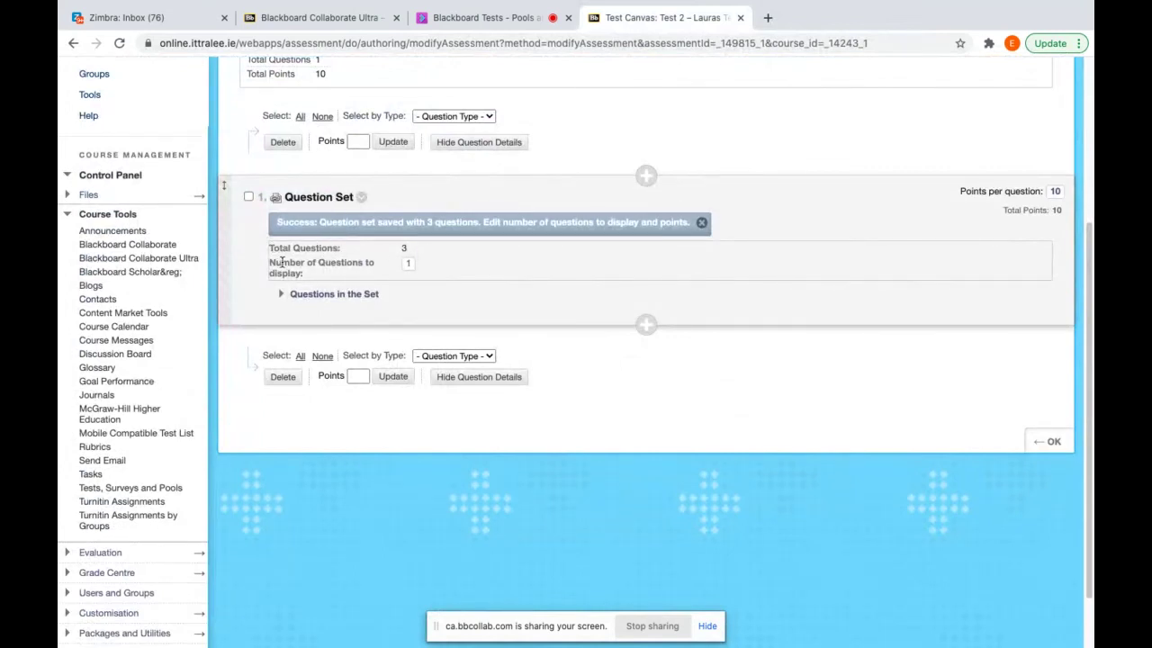
left_click(408, 263)
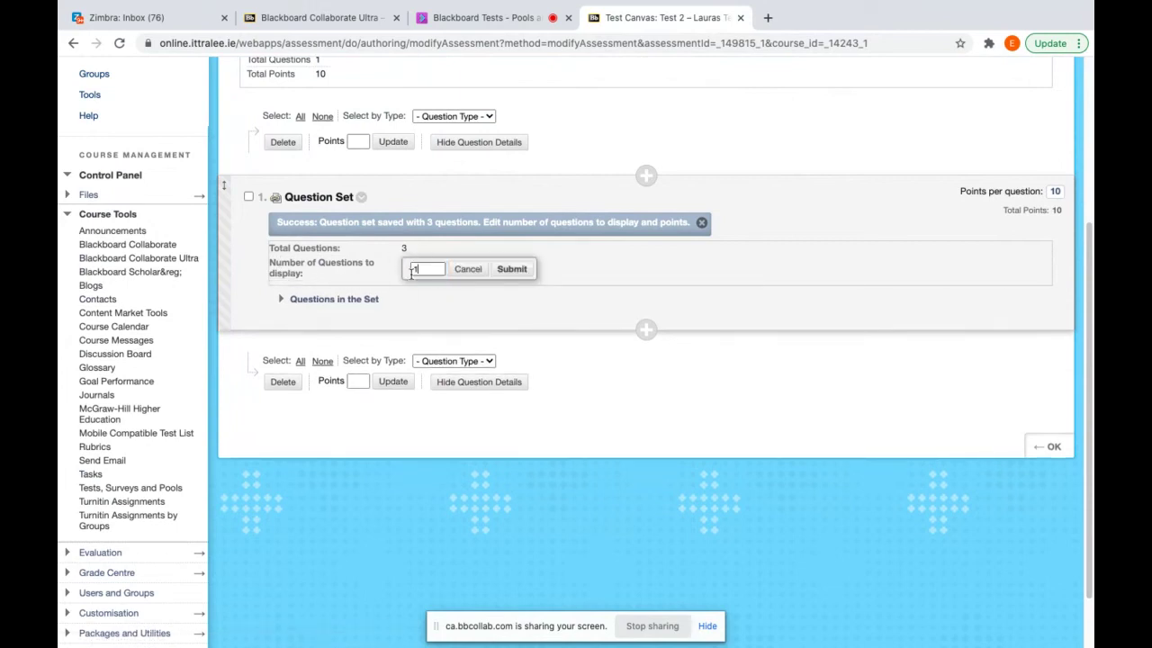
left_click(509, 269)
left_click(416, 266)
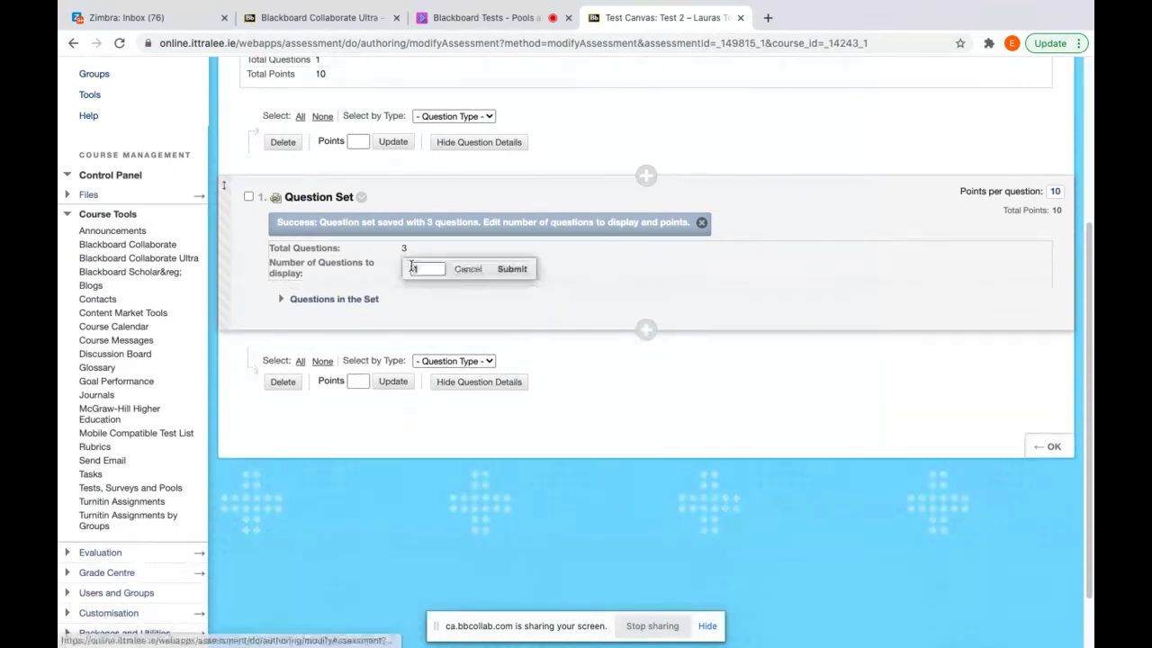
left_click(425, 268)
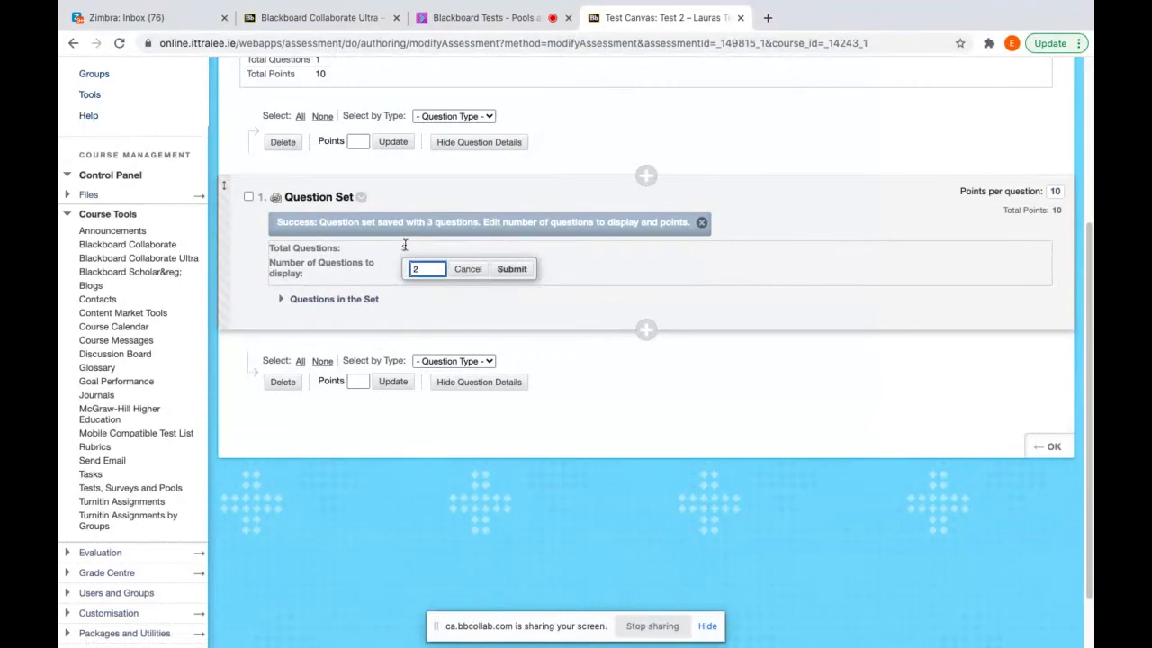
left_click(510, 269)
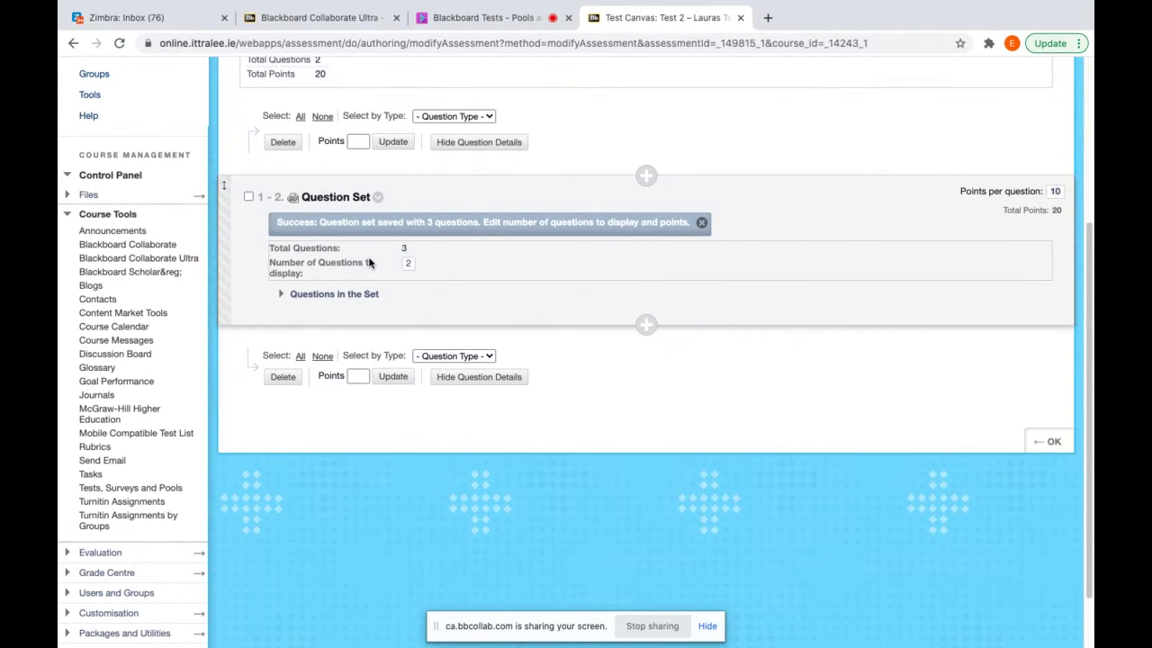
Step: Add a second question set to Test 2 containing all questions from the Golf pool
scroll(485, 323, "up", 2)
left_click(389, 75)
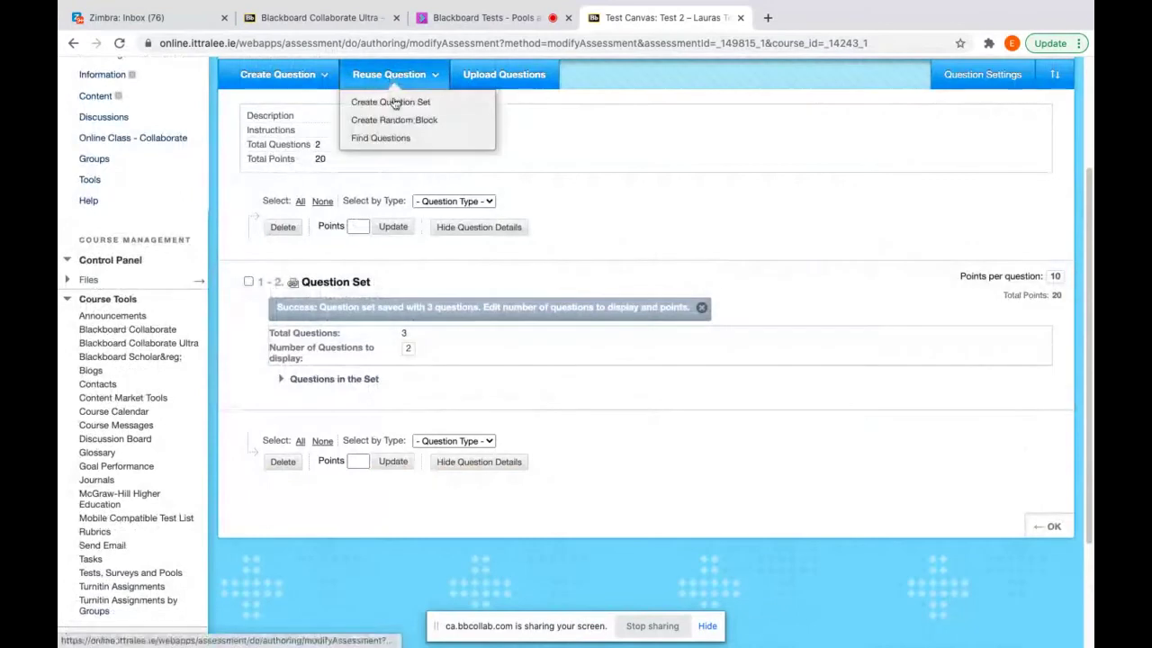
left_click(396, 102)
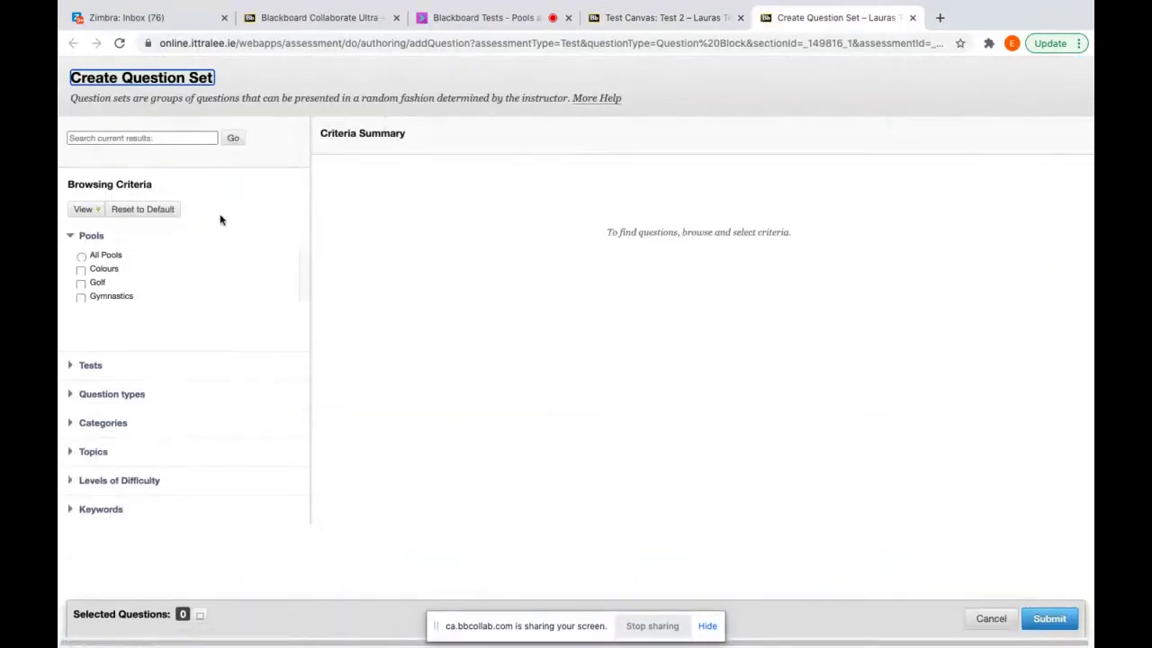
left_click(81, 283)
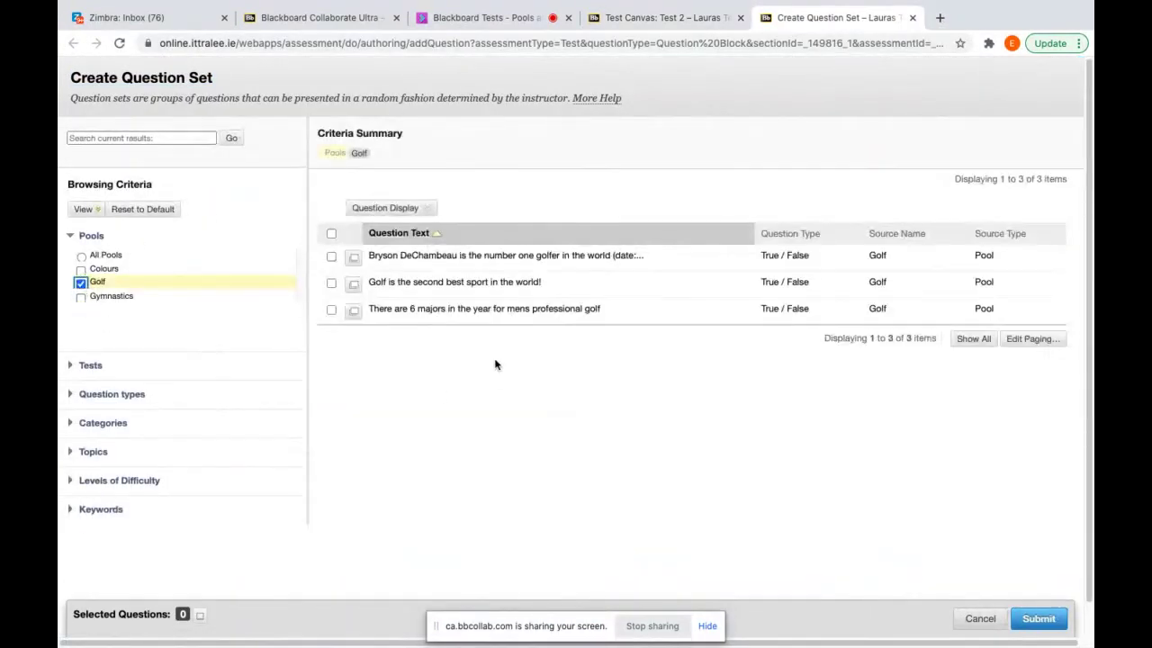
left_click(331, 234)
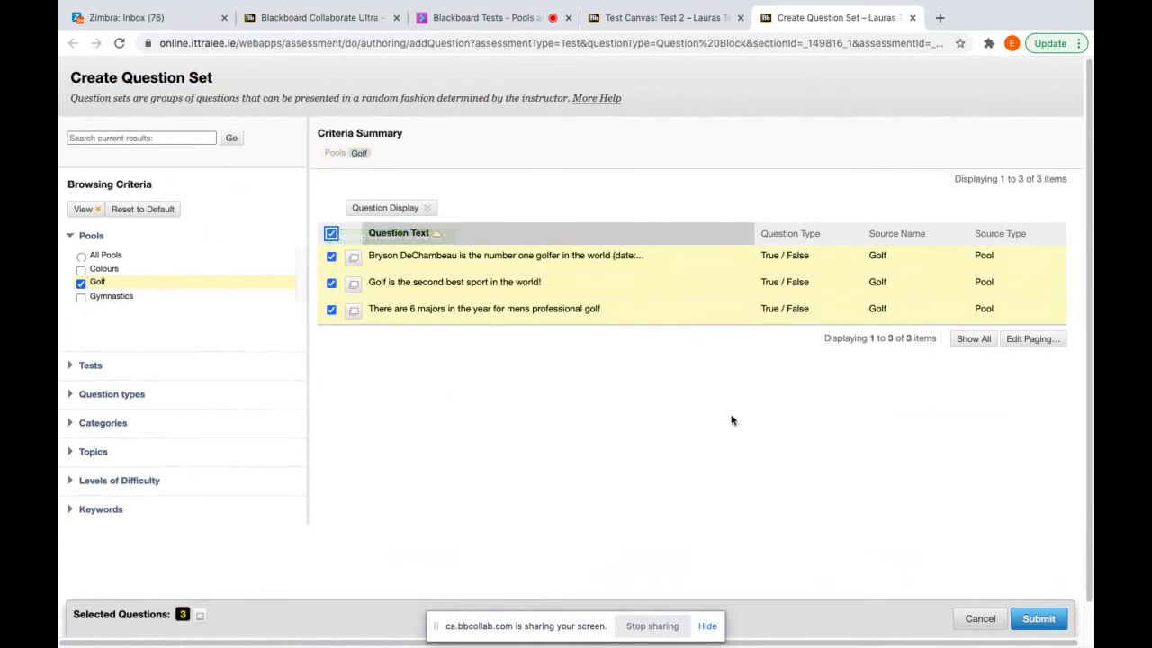
left_click(1039, 620)
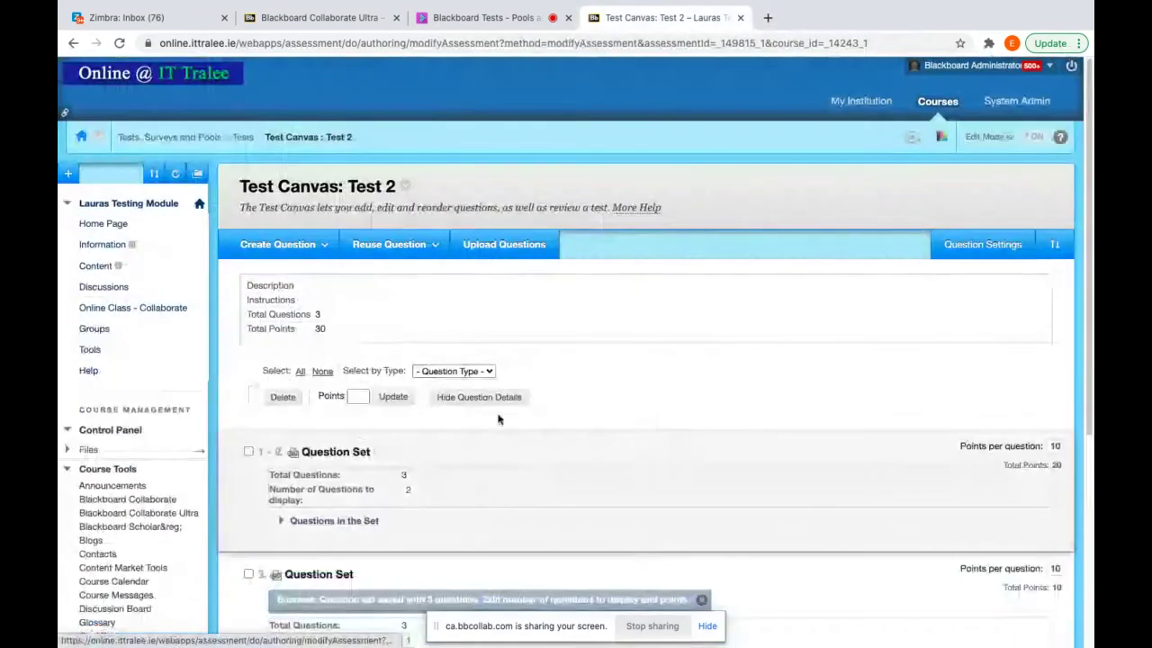
Step: Add a third question set to Test 2 containing all questions from the Gymnastics pool
scroll(500, 416, "down", 5)
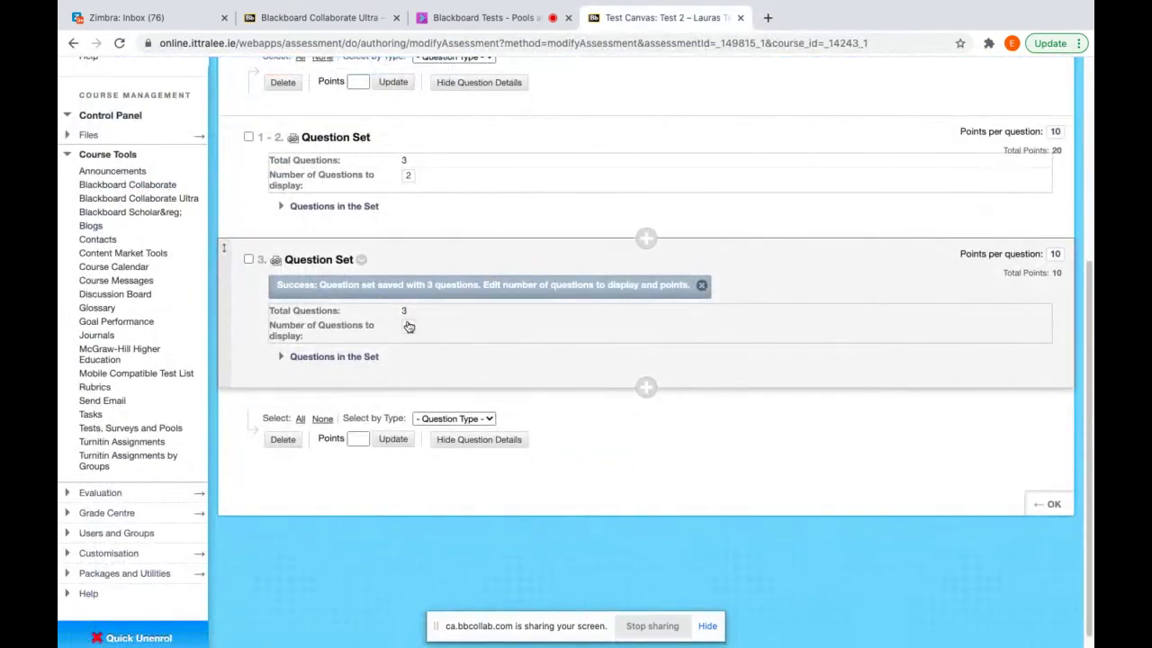
scroll(451, 427, "up", 2)
scroll(451, 427, "up", 2)
left_click(386, 153)
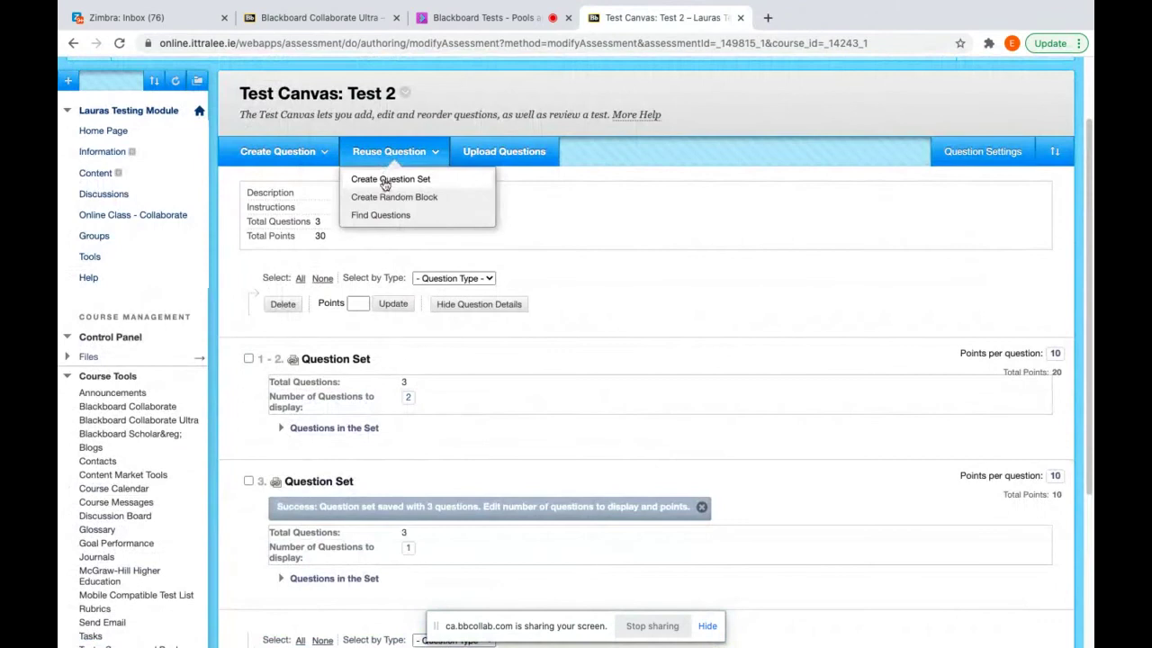
left_click(386, 183)
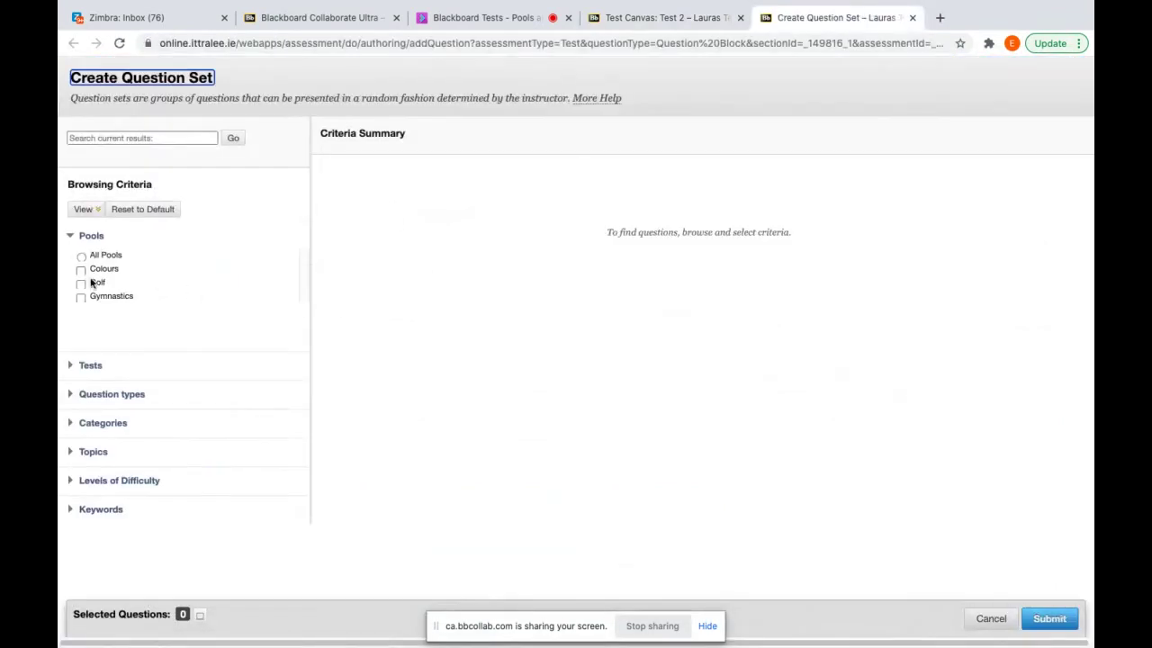
left_click(81, 296)
left_click(331, 235)
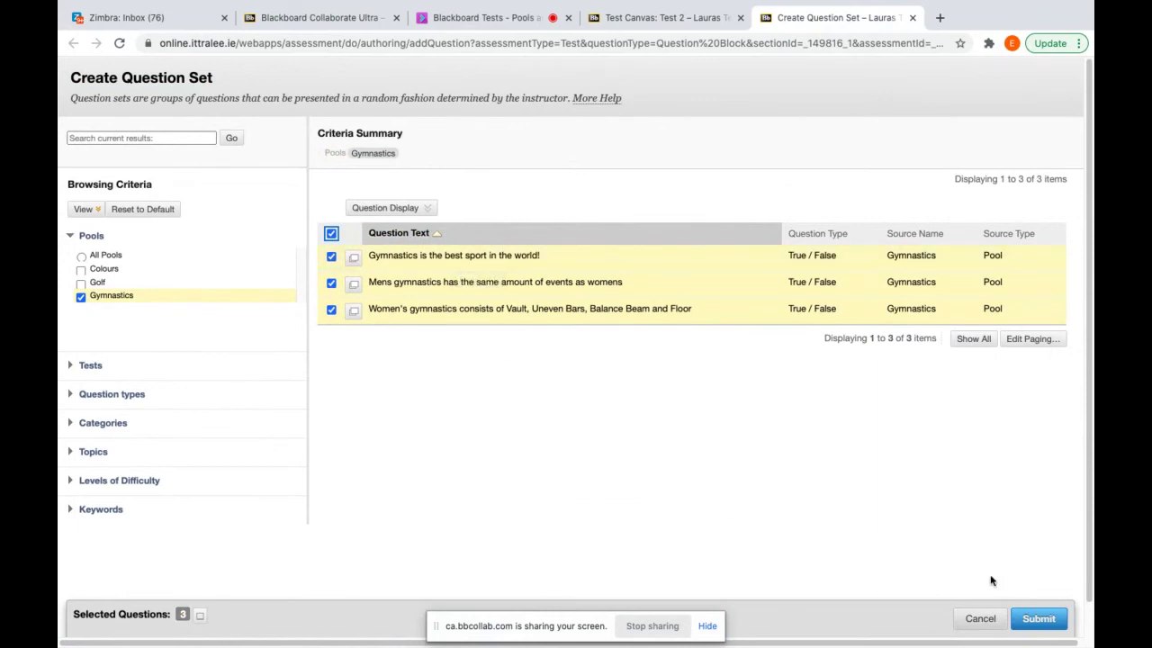
left_click(1038, 621)
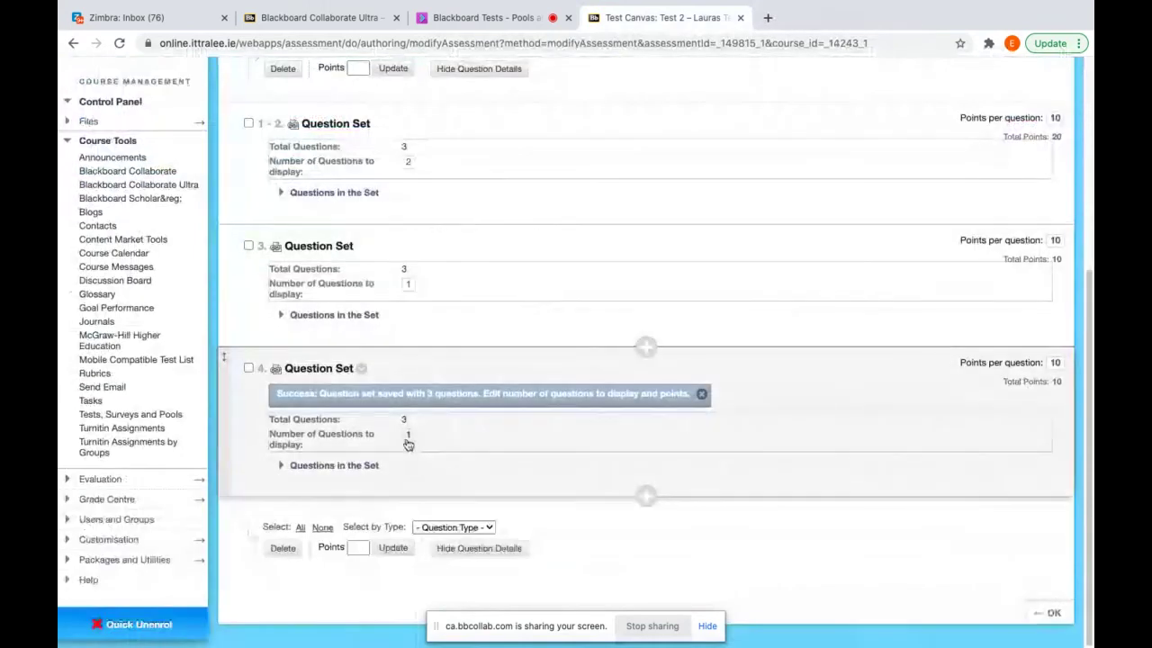
Step: Set the number of questions to display in the Gymnastics question set to 2
left_click(408, 440)
key("Return")
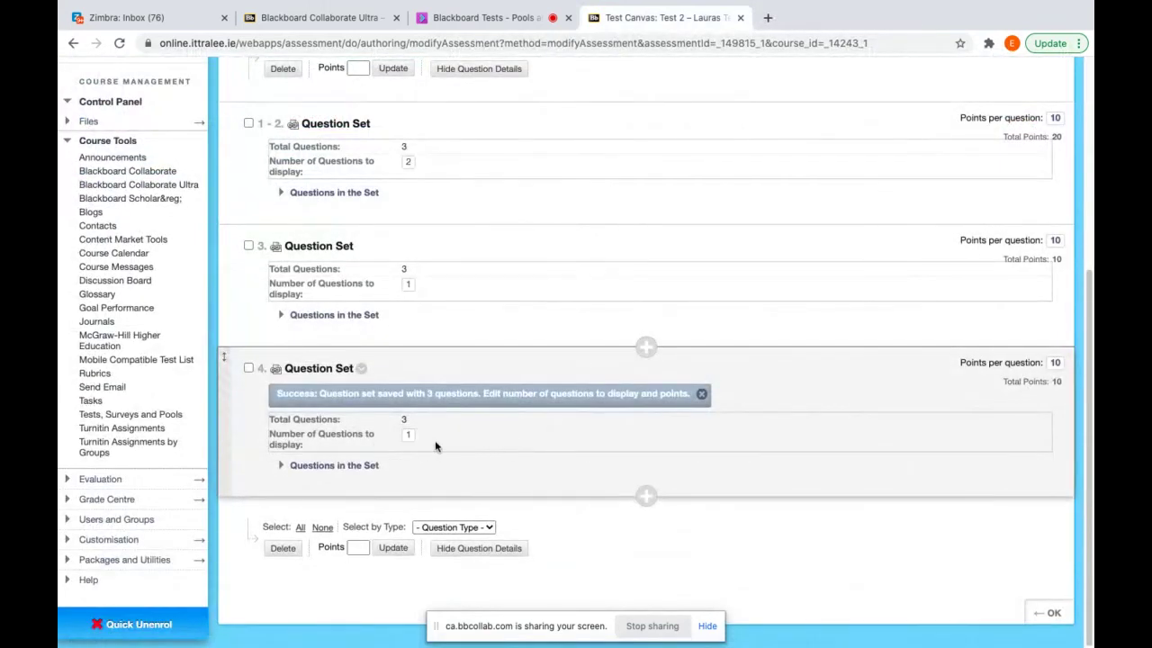
left_click(408, 435)
type("2")
left_click(512, 440)
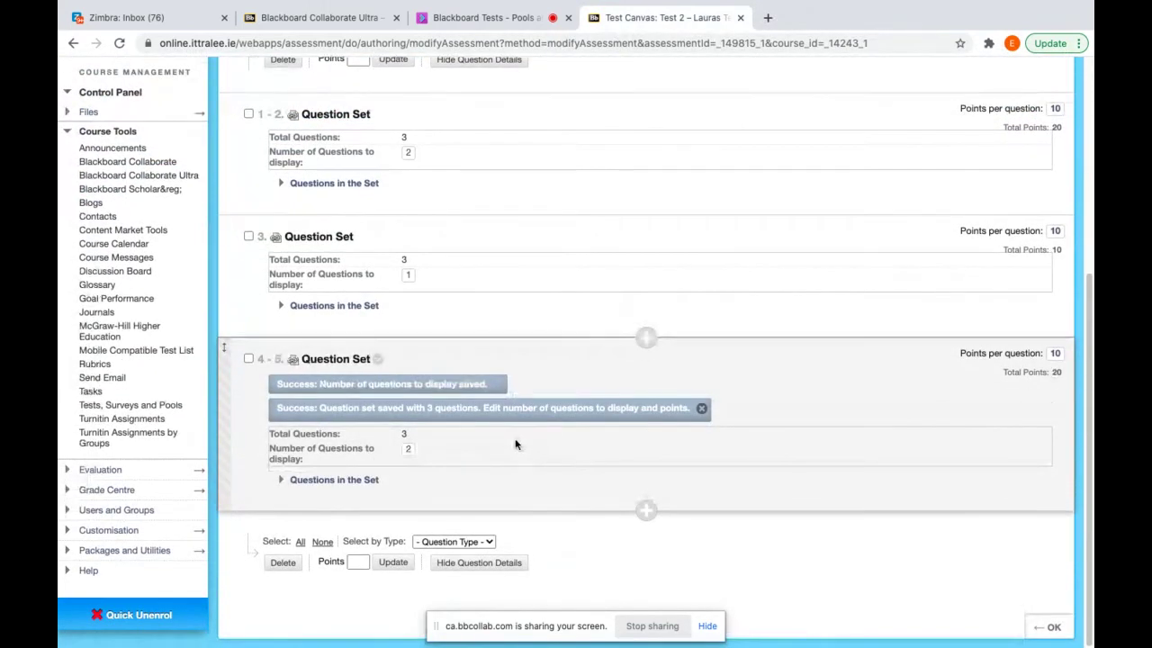
Step: Finish editing the test's questions and add the existing Test 2 to the course's Content area
left_click(1049, 627)
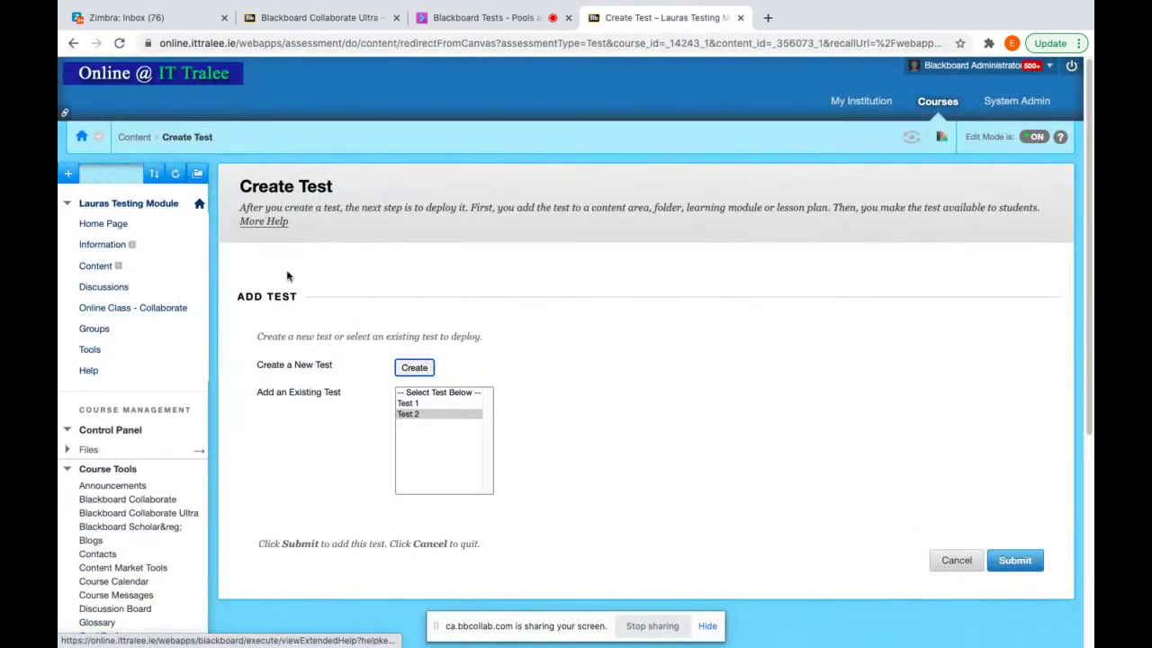
left_click(420, 414)
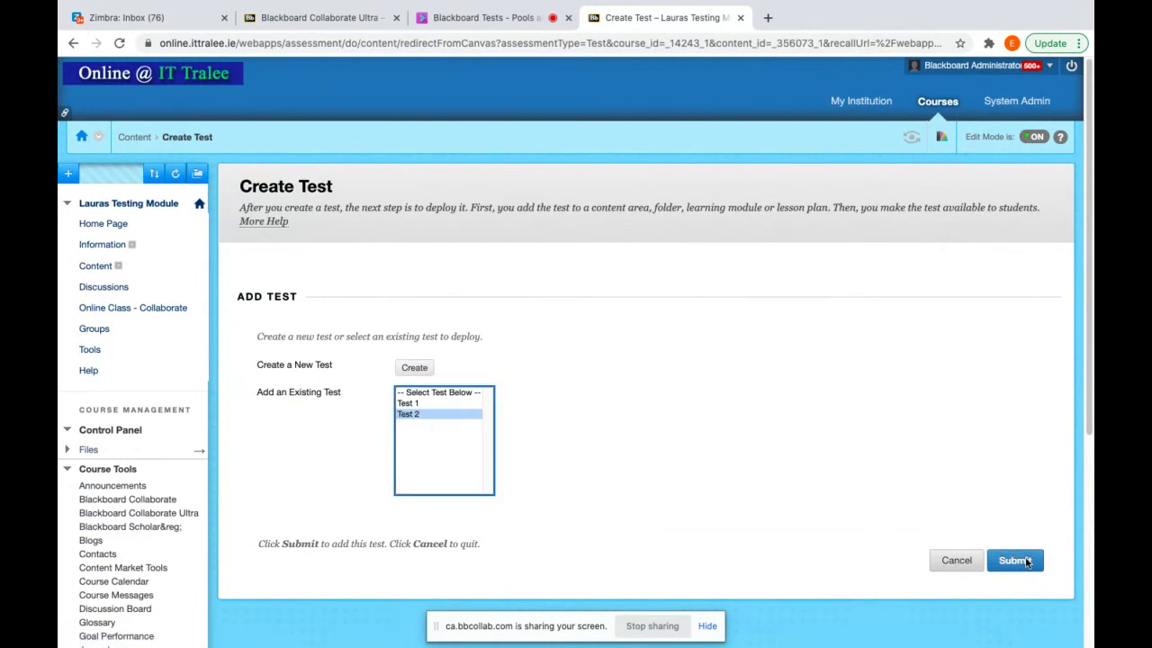
left_click(1015, 561)
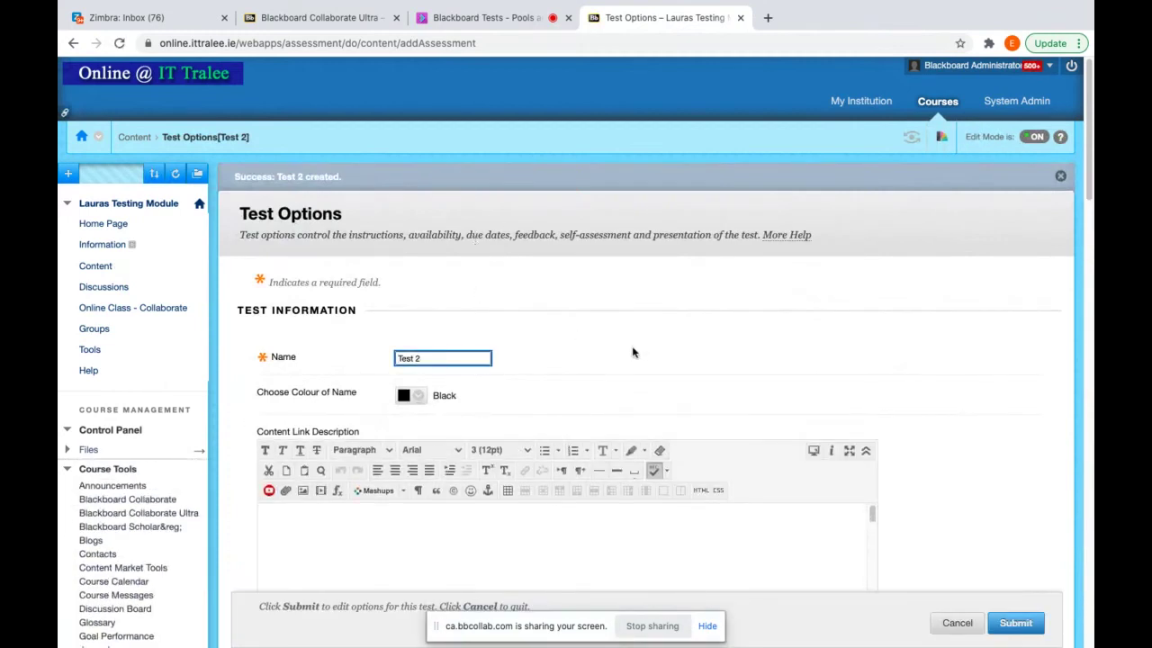
Step: Set Test 2 to open in a new window and make it available to students
scroll(935, 318, "down", 5)
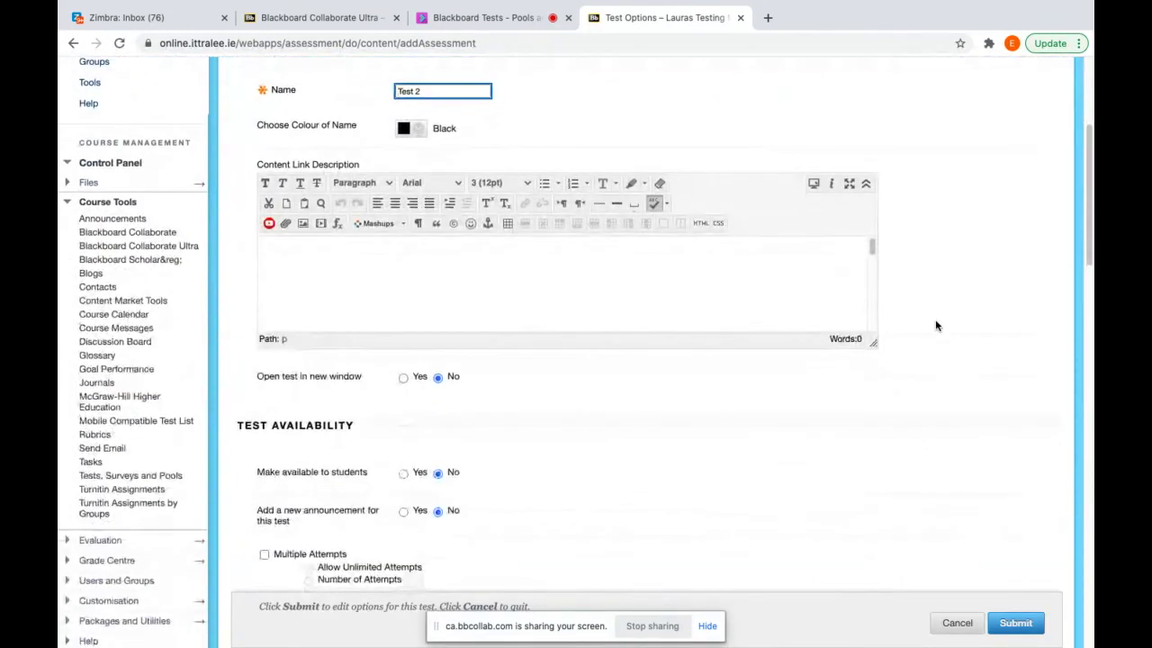
scroll(771, 394, "down", 2)
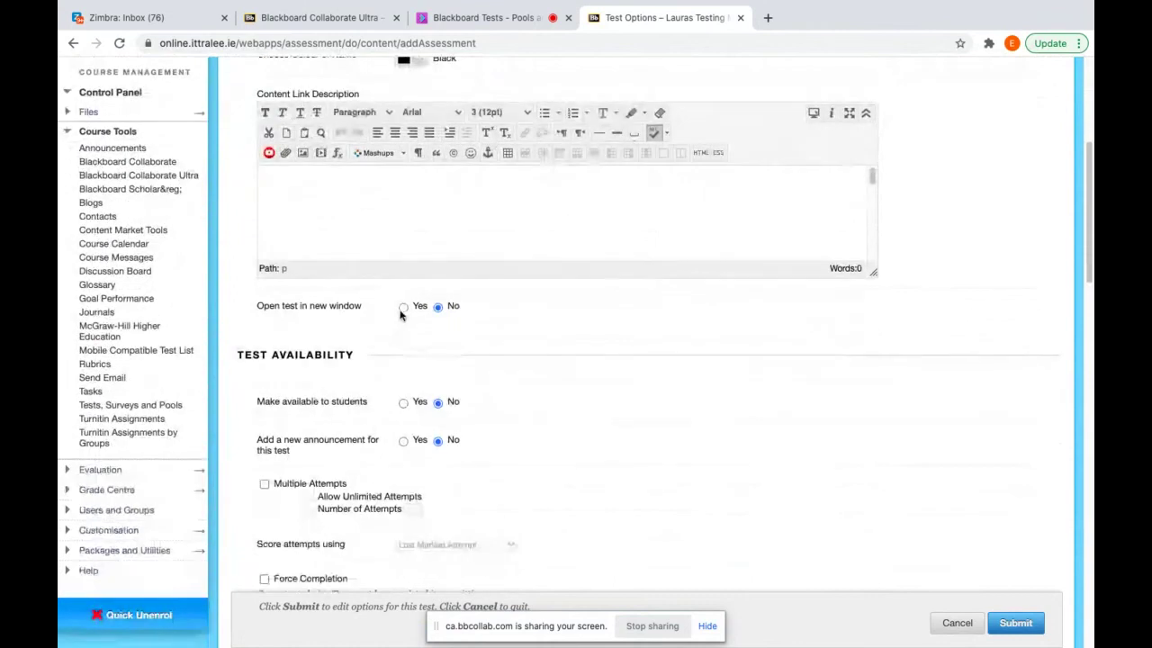
left_click(403, 307)
left_click(403, 402)
scroll(437, 445, "down", 3)
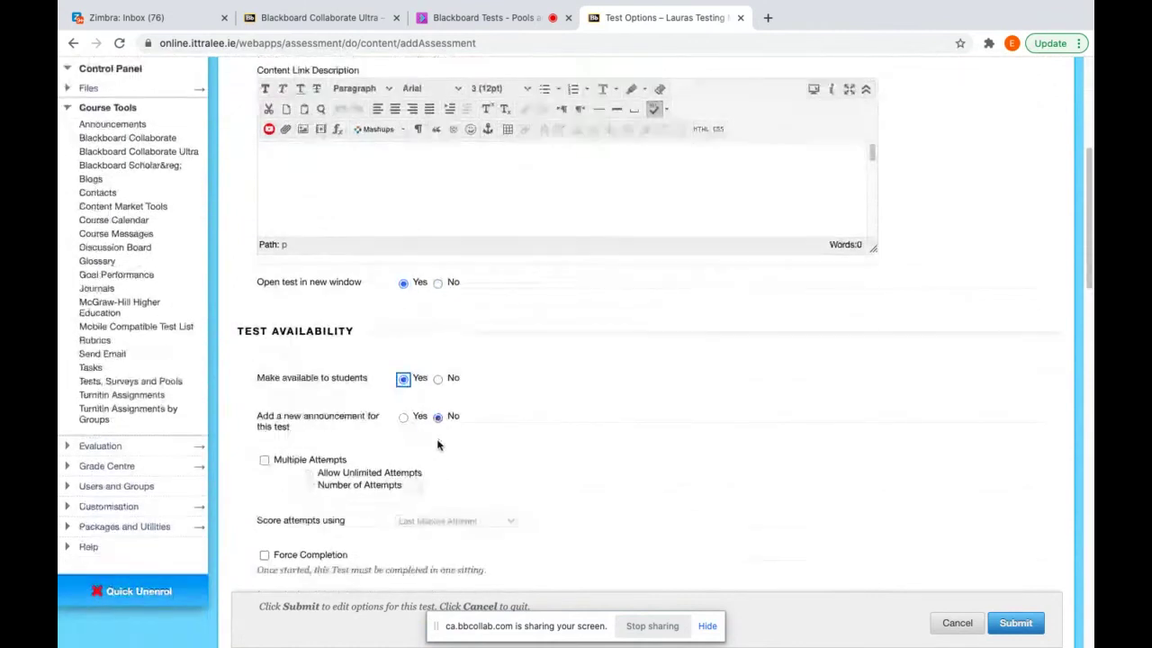
Step: Enable the test timer at 60 minutes with Auto-Submit on, and submit the test options
scroll(396, 381, "down", 2)
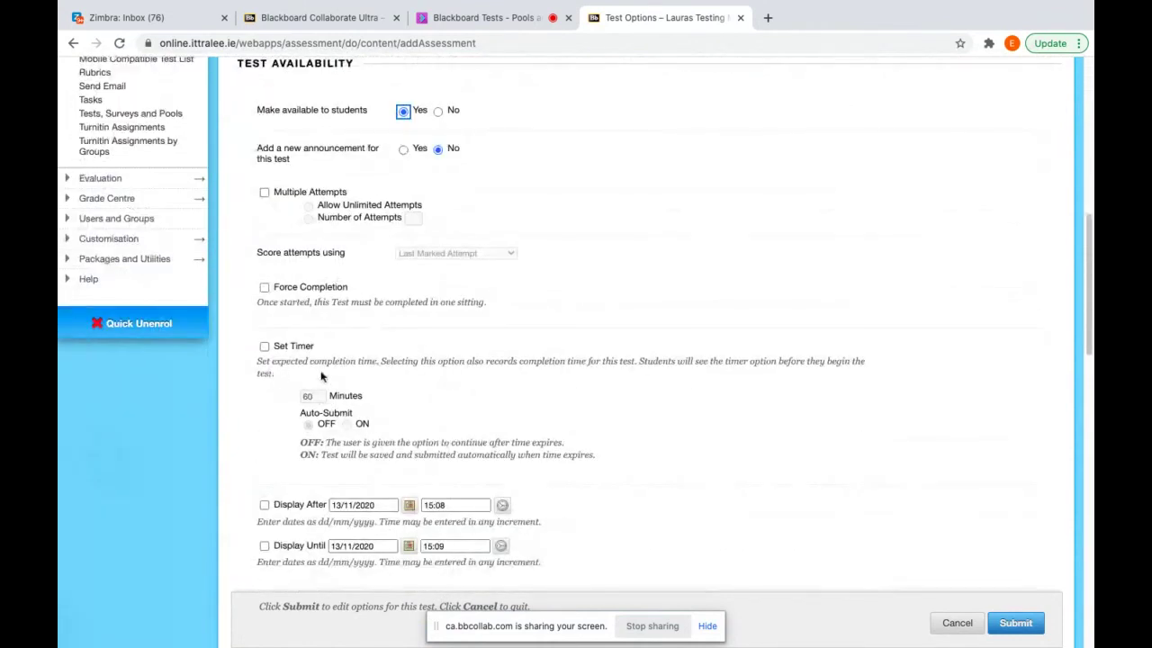
left_click(265, 346)
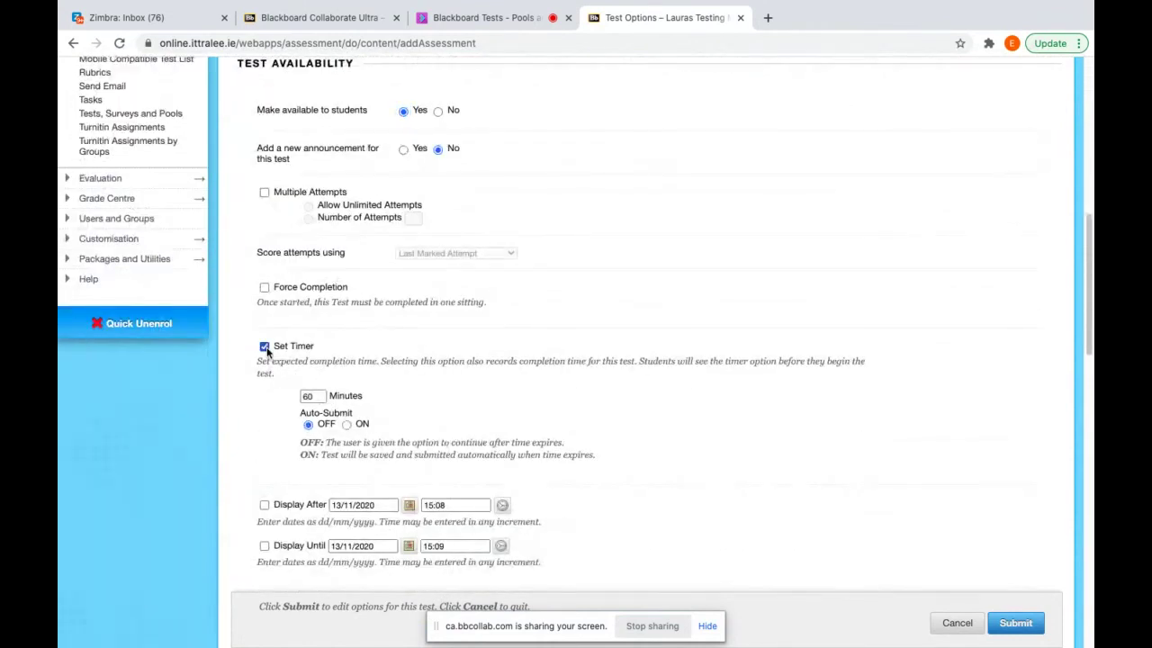
left_click(347, 425)
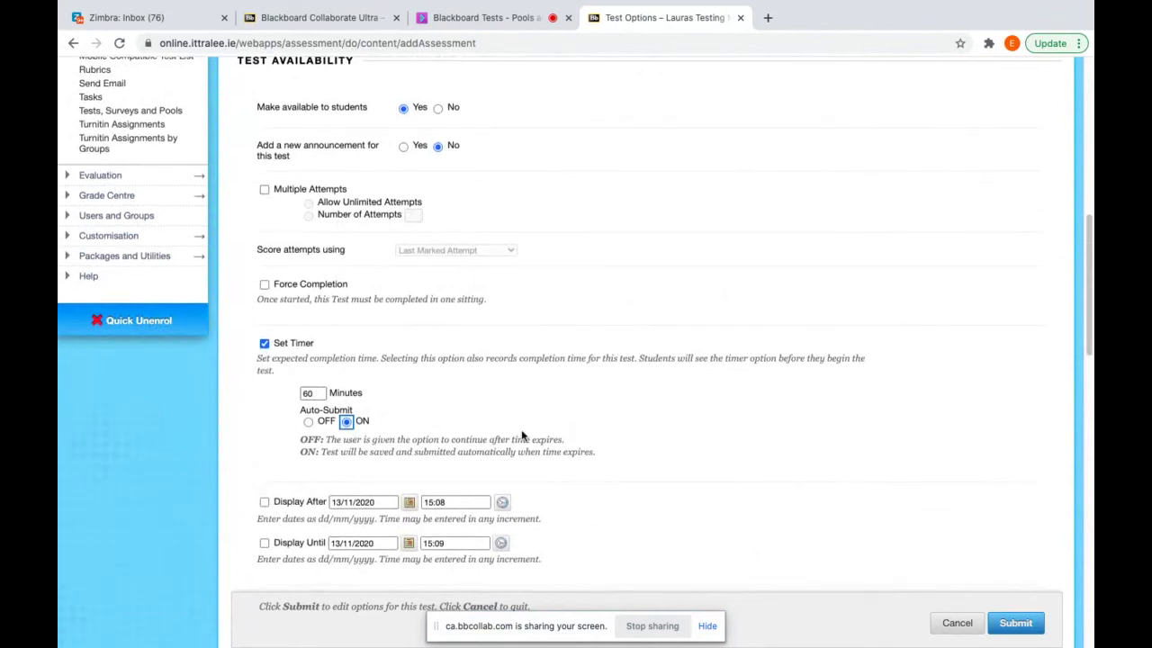
scroll(475, 437, "down", 8)
scroll(475, 435, "down", 13)
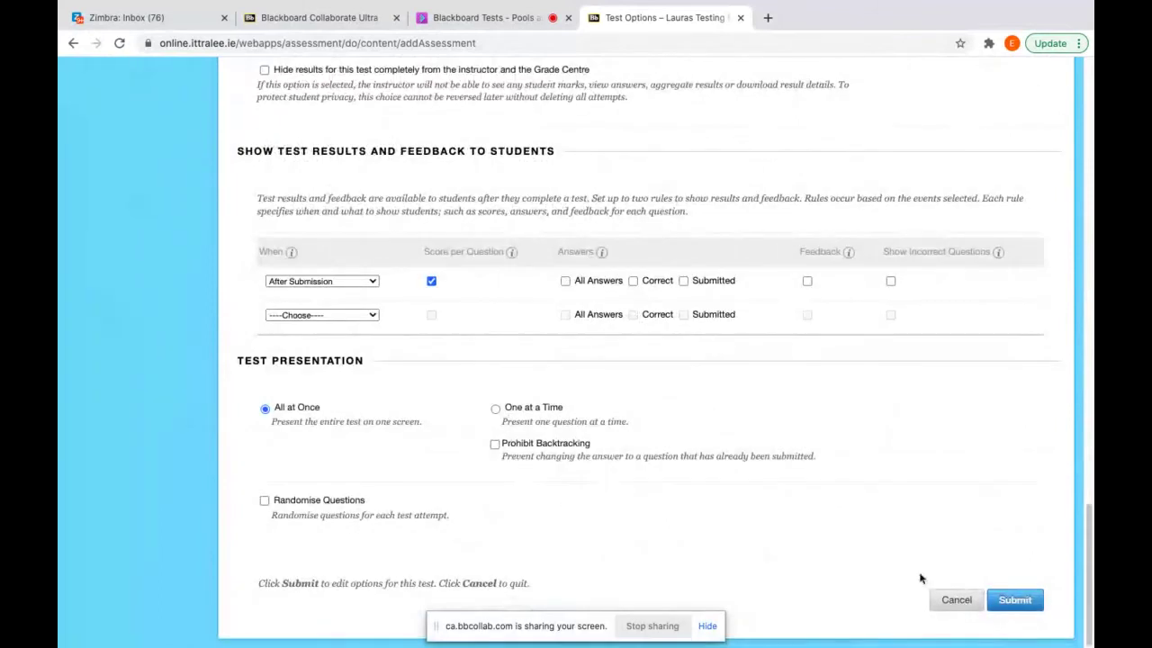
left_click(1021, 608)
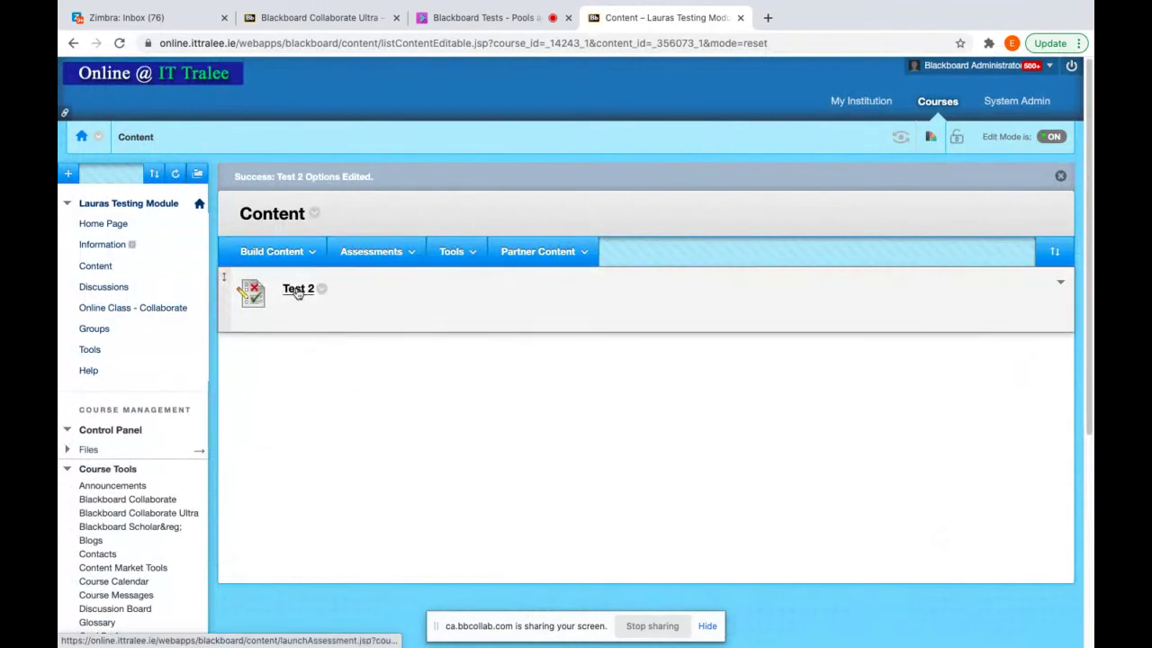
Step: Begin a preview of Test 2 and review the questions drawn from each pool
left_click(298, 290)
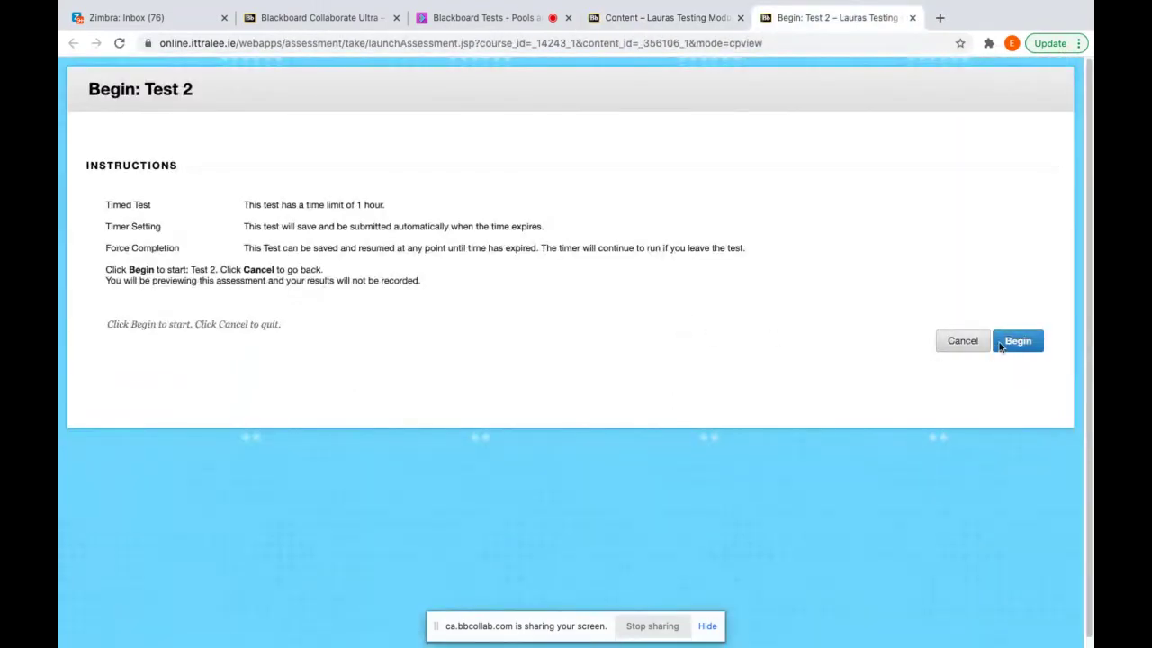
left_click(1001, 346)
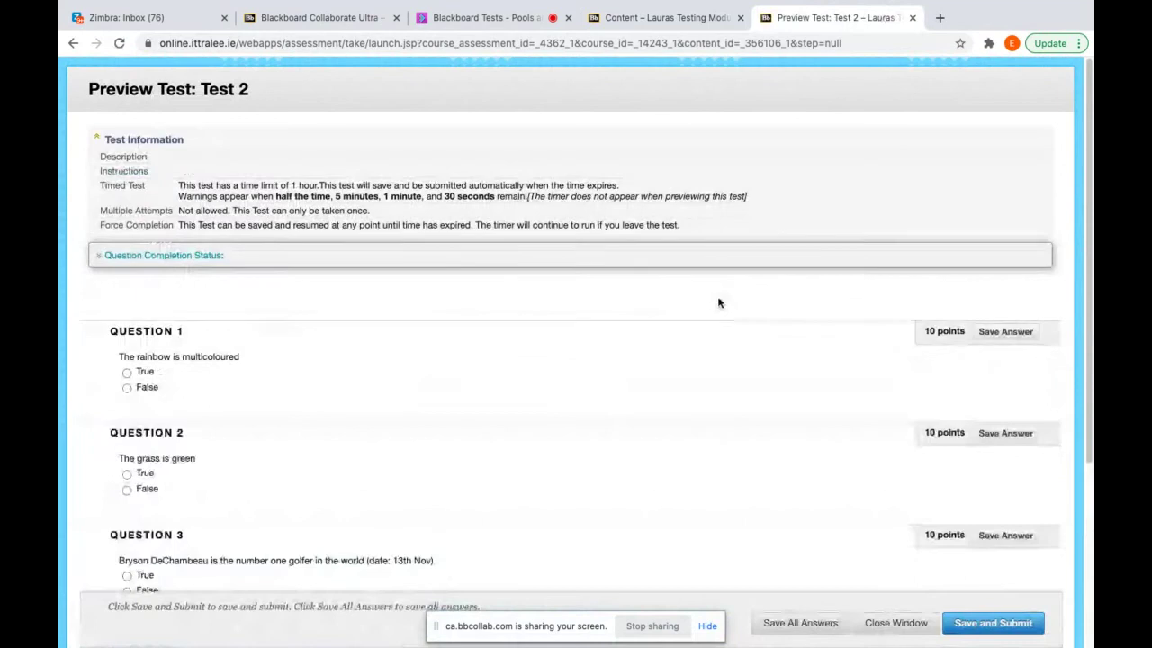
scroll(702, 301, "down", 3)
scroll(672, 298, "down", 3)
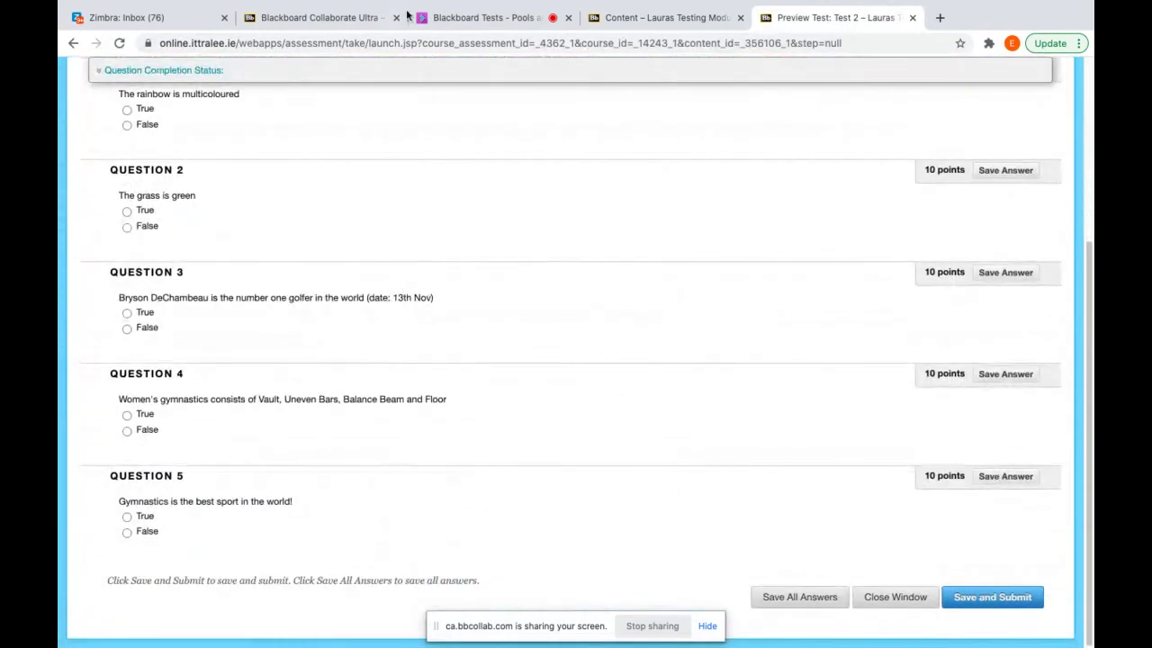
scroll(449, 270, "up", 3)
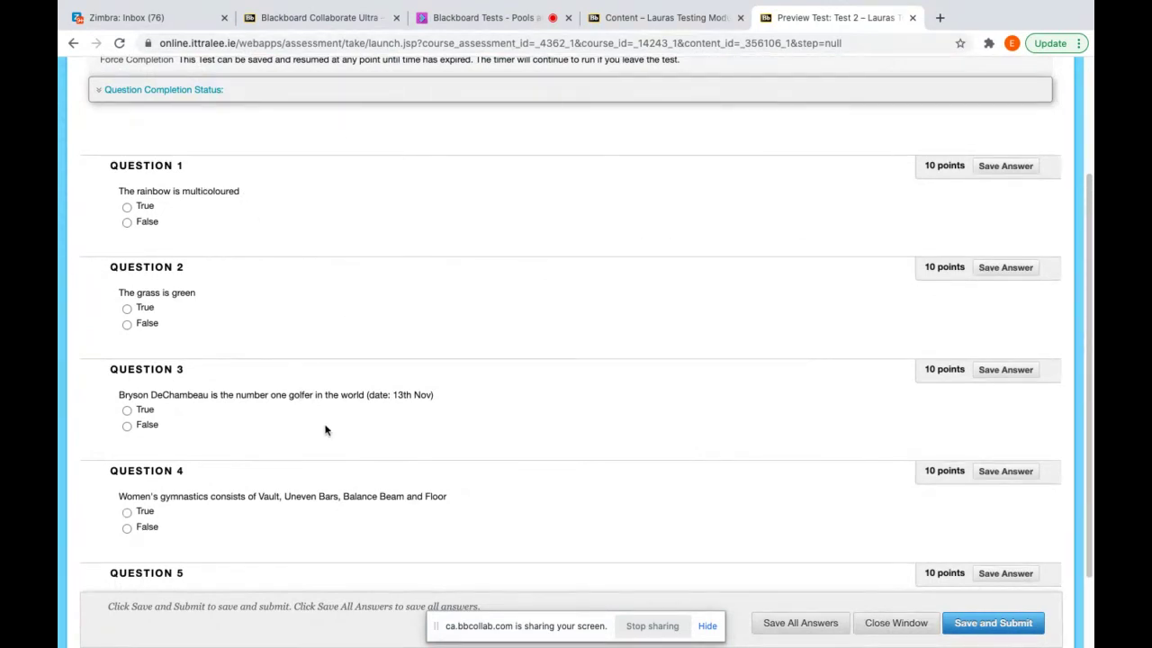
scroll(326, 430, "down", 3)
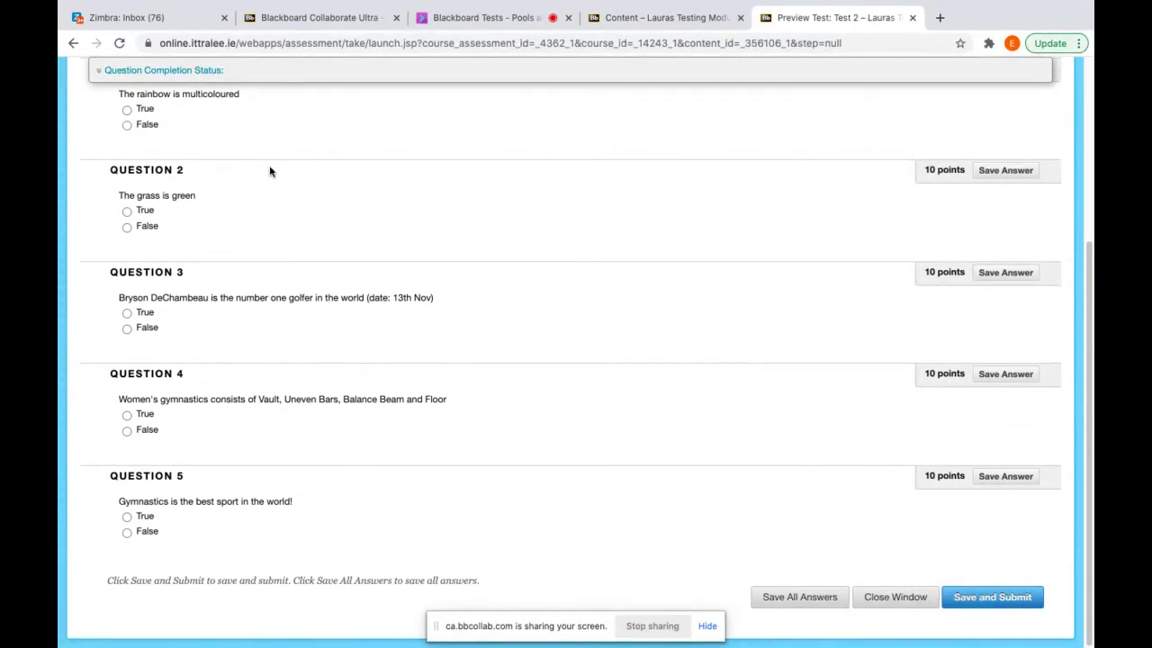
scroll(440, 287, "up", 3)
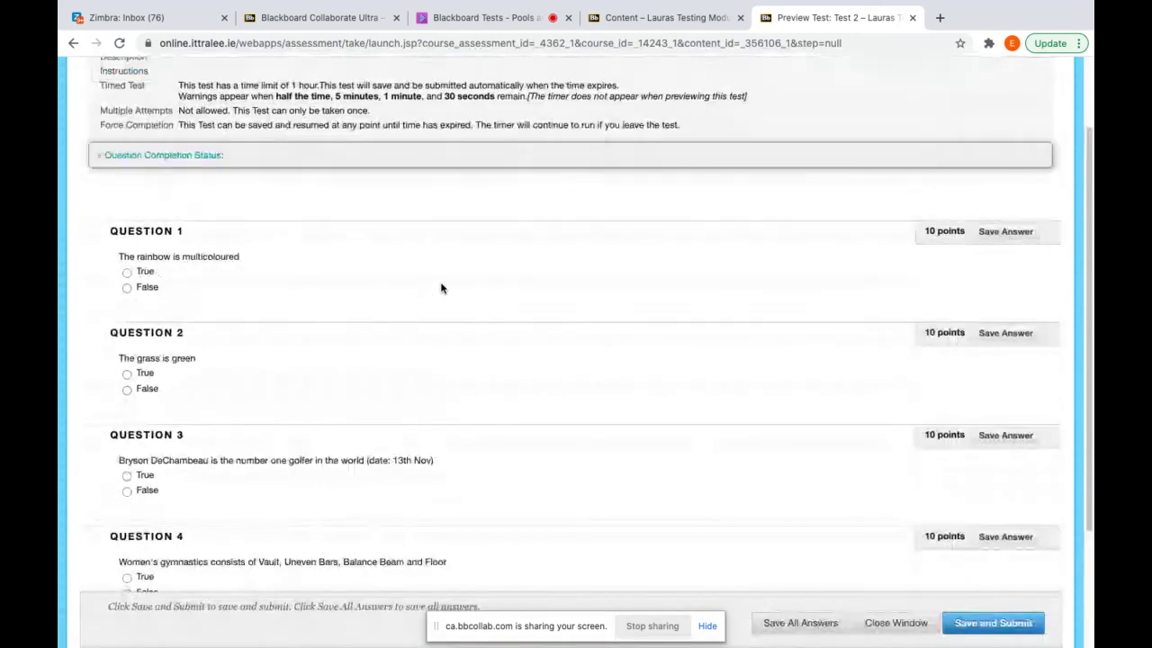